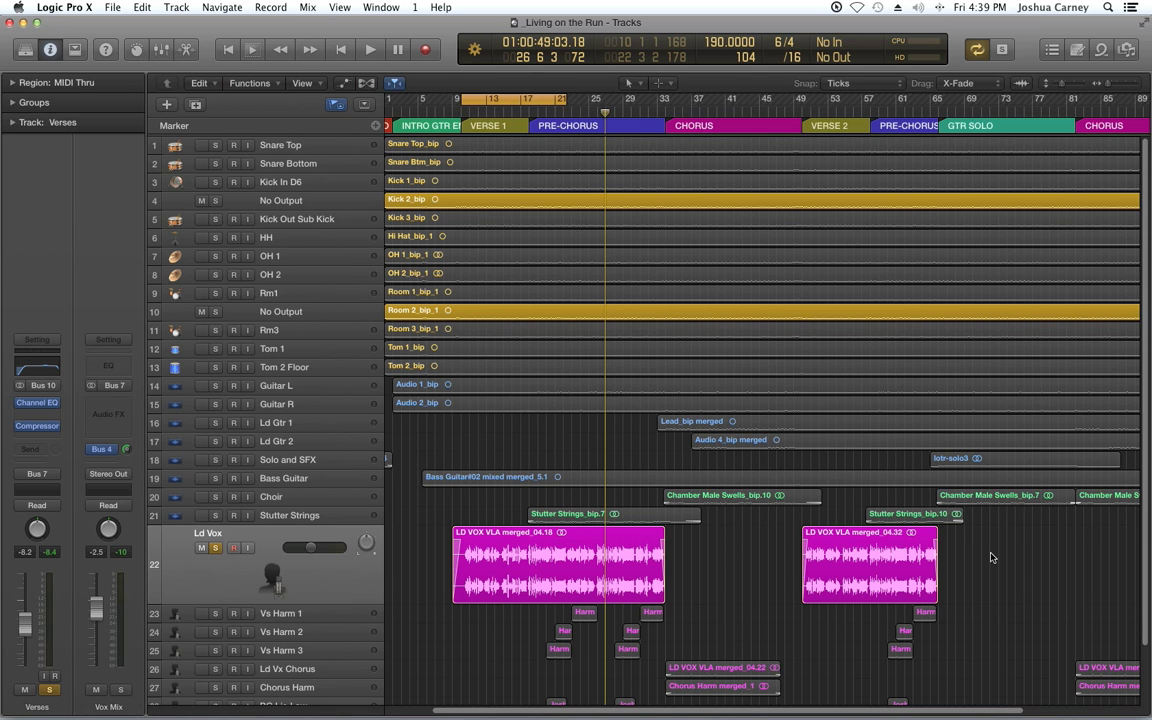
Show Mute buttons in every track header with the Alt+T shortcut.
{"action": "key", "text": "alt+t"}
Make the Ld Vox track taller and select its LD VOX VLA merged_04.18 region.
{"action": "left_click", "coordinate": [156, 613]}
{"action": "left_click_drag", "start_coordinate": [157, 618], "coordinate": [158, 667]}
{"action": "left_click", "coordinate": [530, 592]}
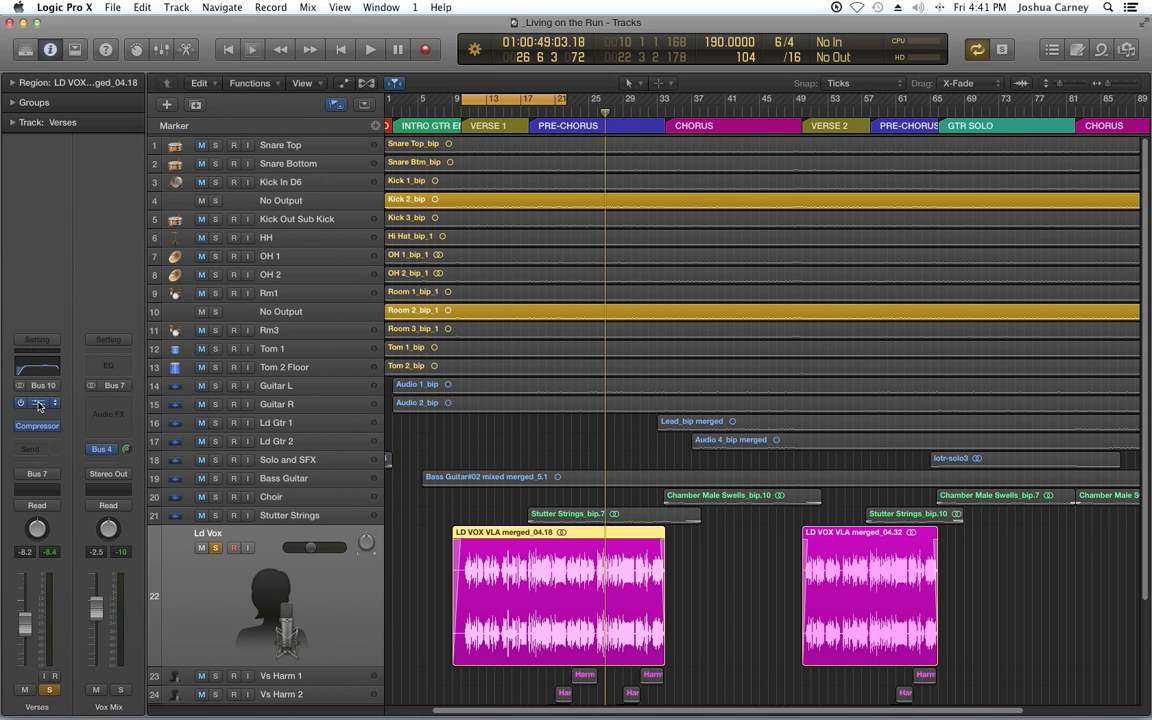
Enable the Channel EQ and insert a Stereo DeEsser from Dynamics in the next slot.
{"action": "left_click", "coordinate": [38, 404]}
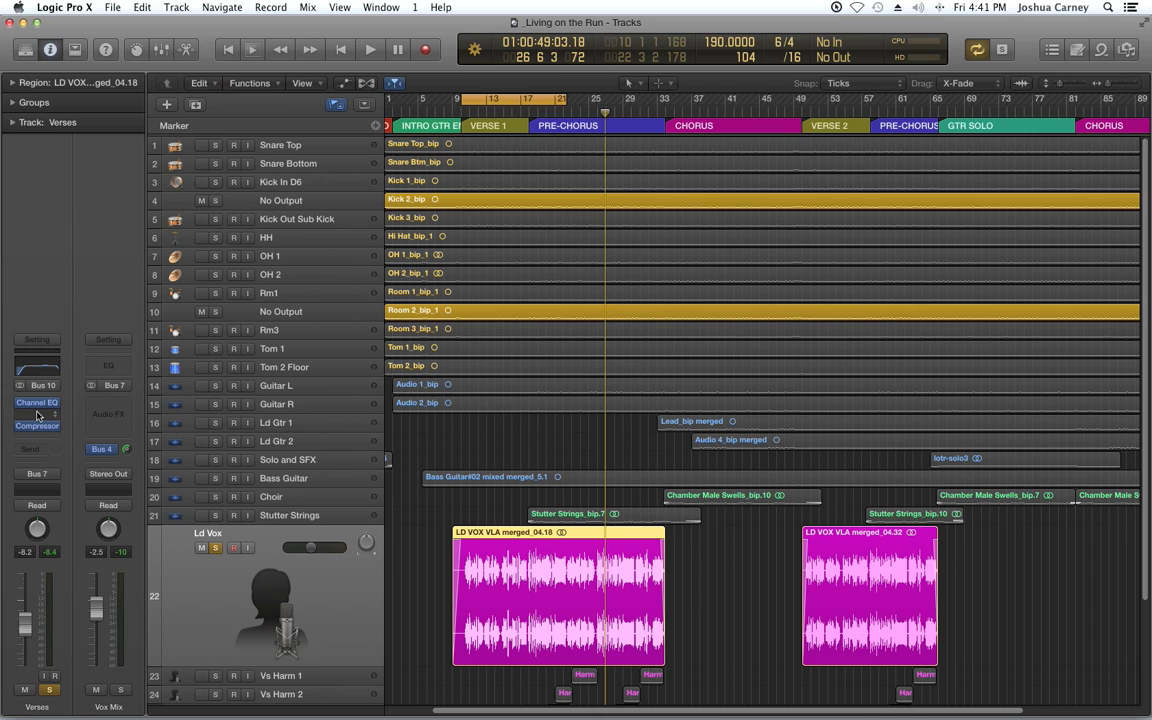
{"action": "left_click", "coordinate": [37, 415]}
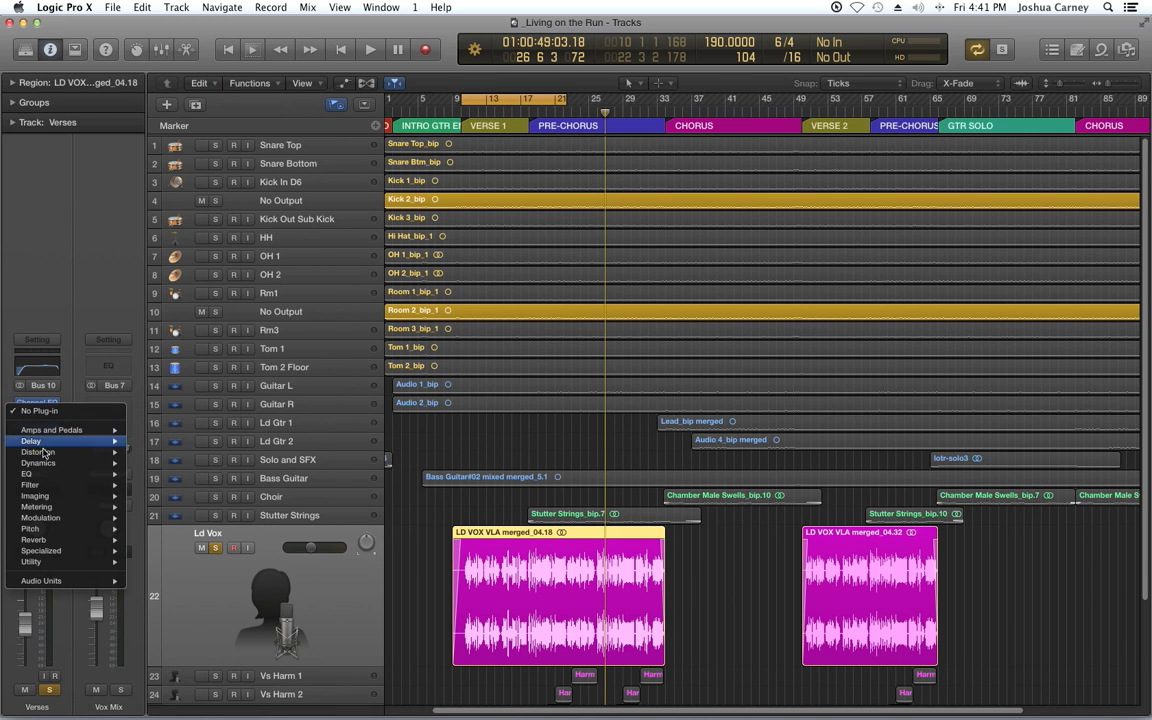
{"action": "mouse_move", "coordinate": [44, 465]}
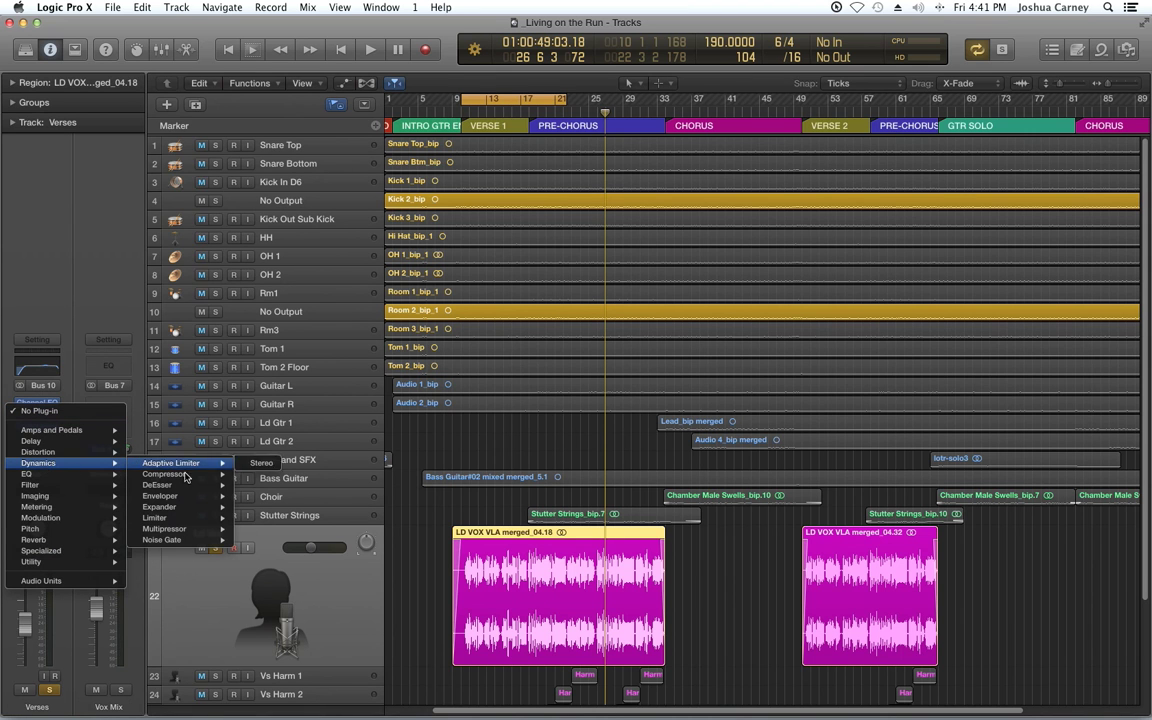
{"action": "mouse_move", "coordinate": [180, 488]}
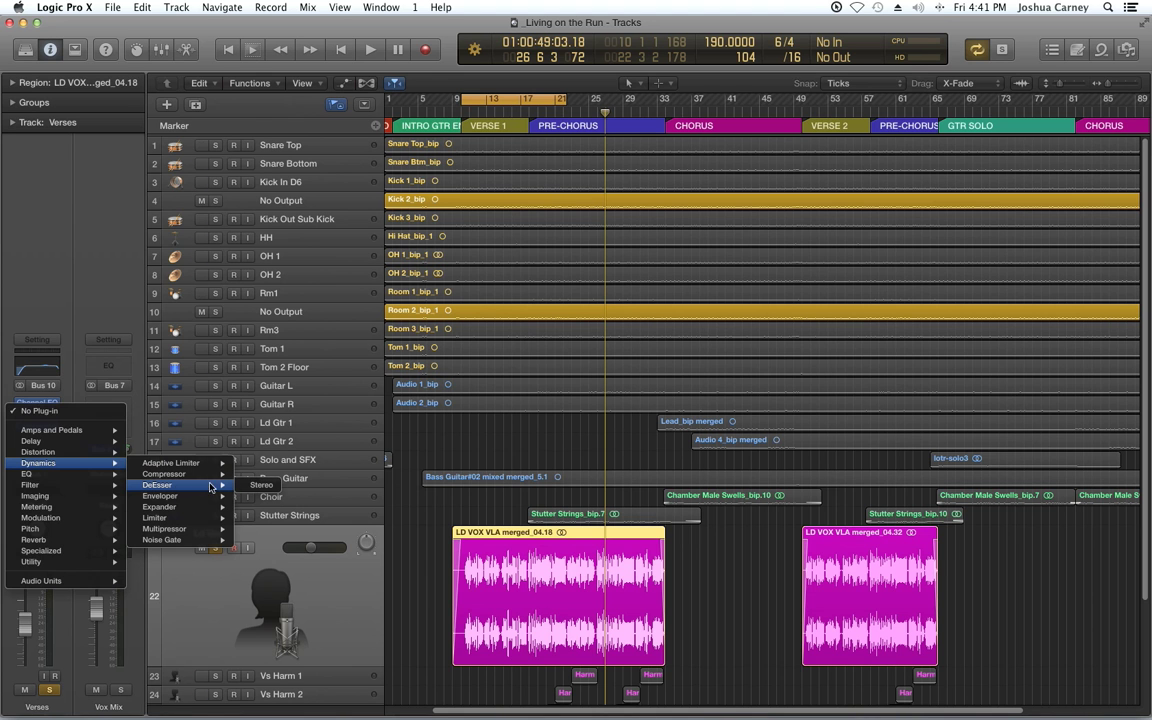
{"action": "left_click", "coordinate": [249, 485]}
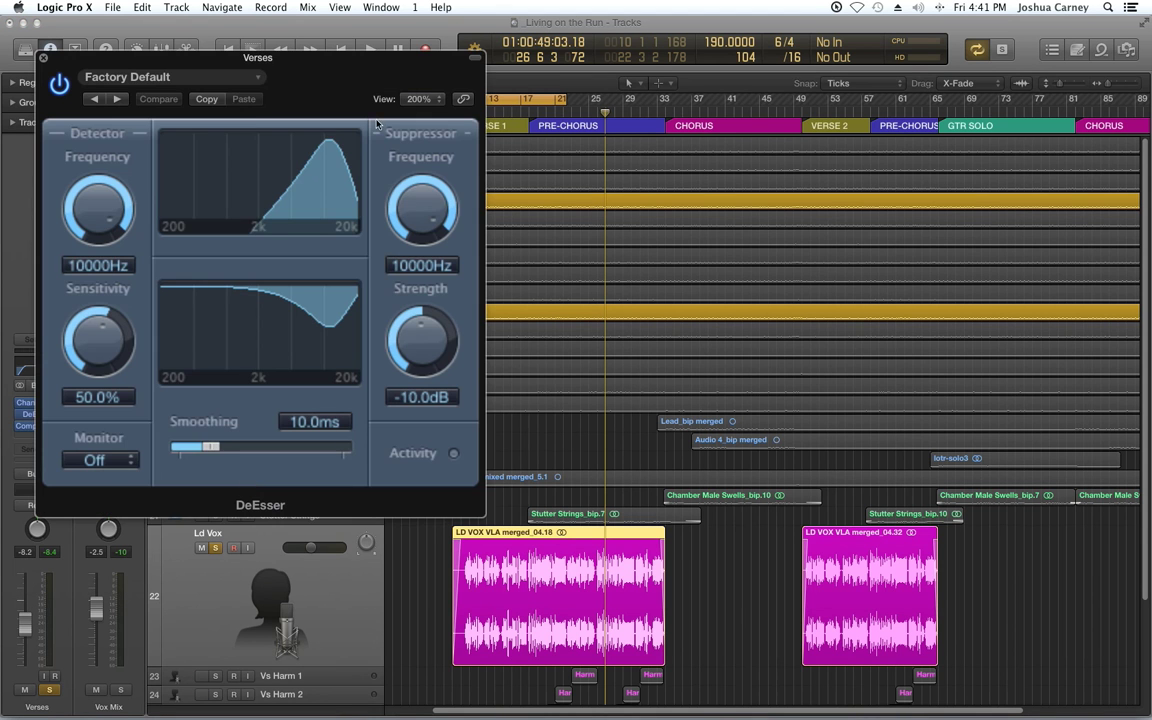
Load the Factory 'Female Voice DeEsser' preset: 2300Hz, 80.0% sensitivity, -15.0dB strength.
{"action": "left_click_drag", "start_coordinate": [335, 67], "coordinate": [440, 32]}
{"action": "left_click", "coordinate": [281, 42]}
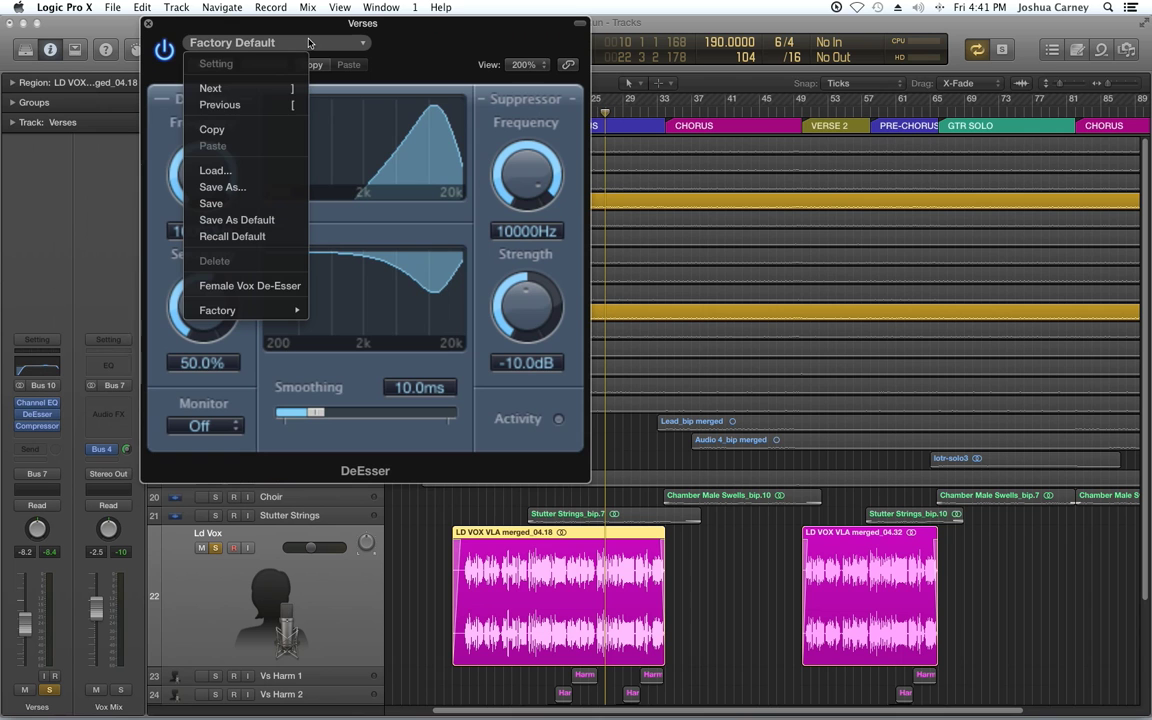
{"action": "mouse_move", "coordinate": [280, 310]}
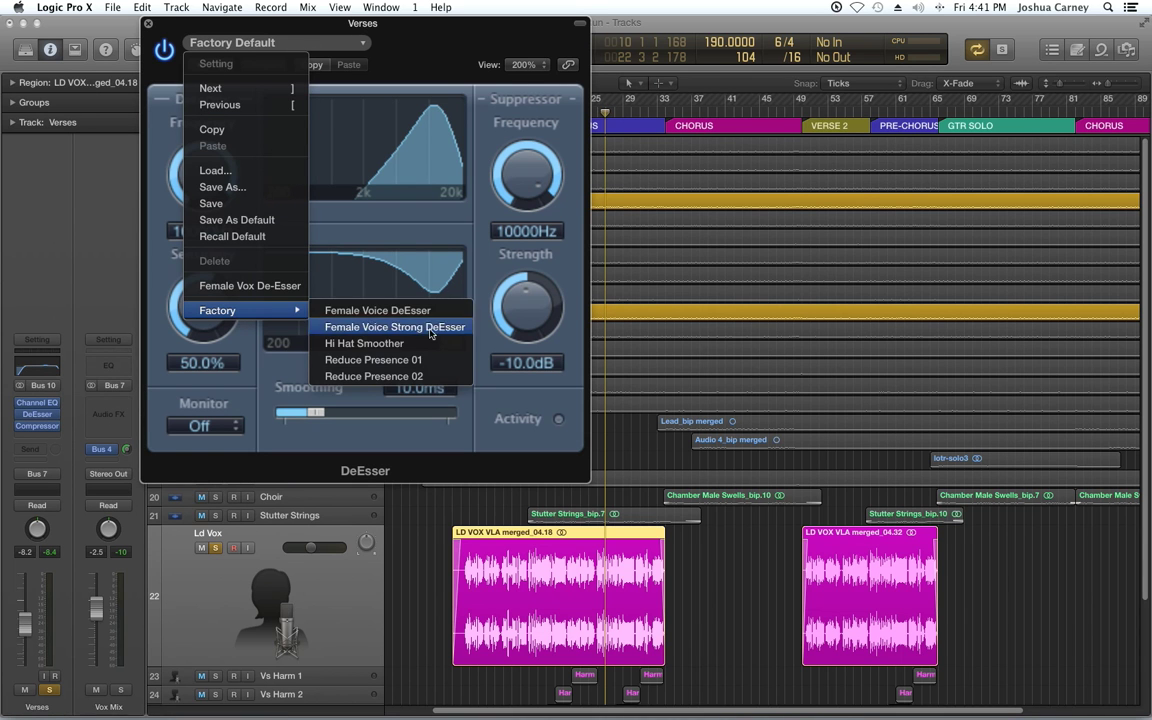
{"action": "left_click", "coordinate": [377, 310]}
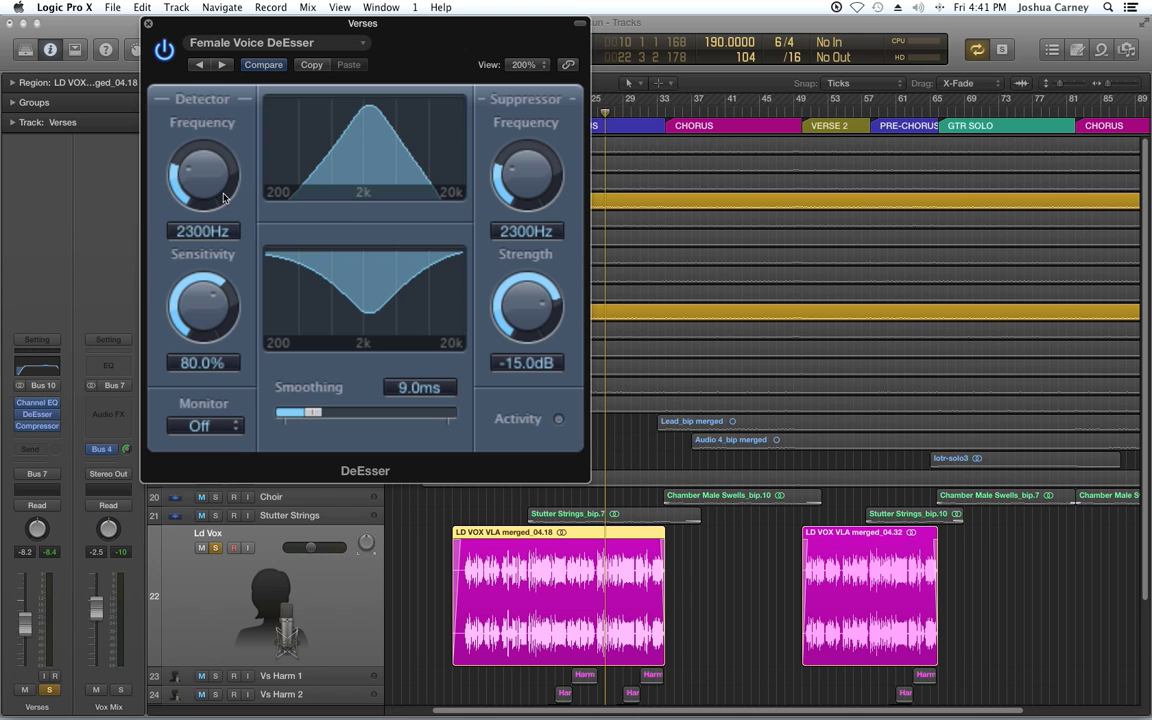
Set the detector frequency to 7000Hz and detection sensitivity to 53.0%.
{"action": "left_click_drag", "start_coordinate": [201, 183], "coordinate": [218, 126]}
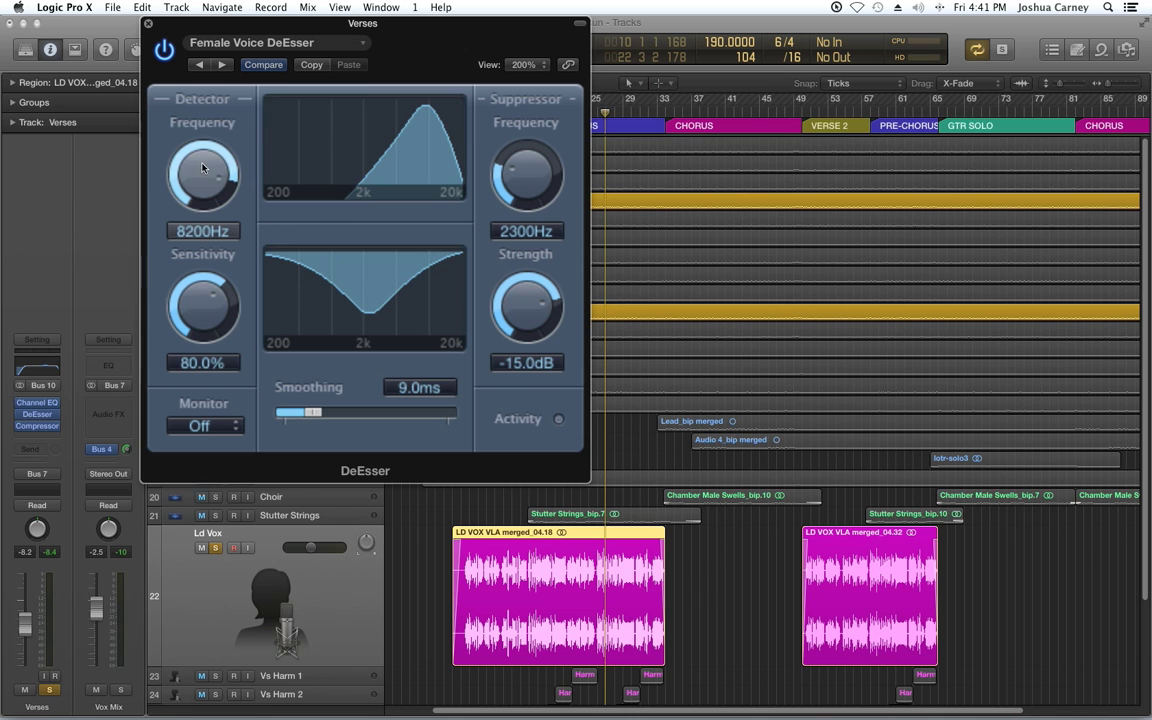
{"action": "left_click_drag", "start_coordinate": [205, 172], "coordinate": [255, 183]}
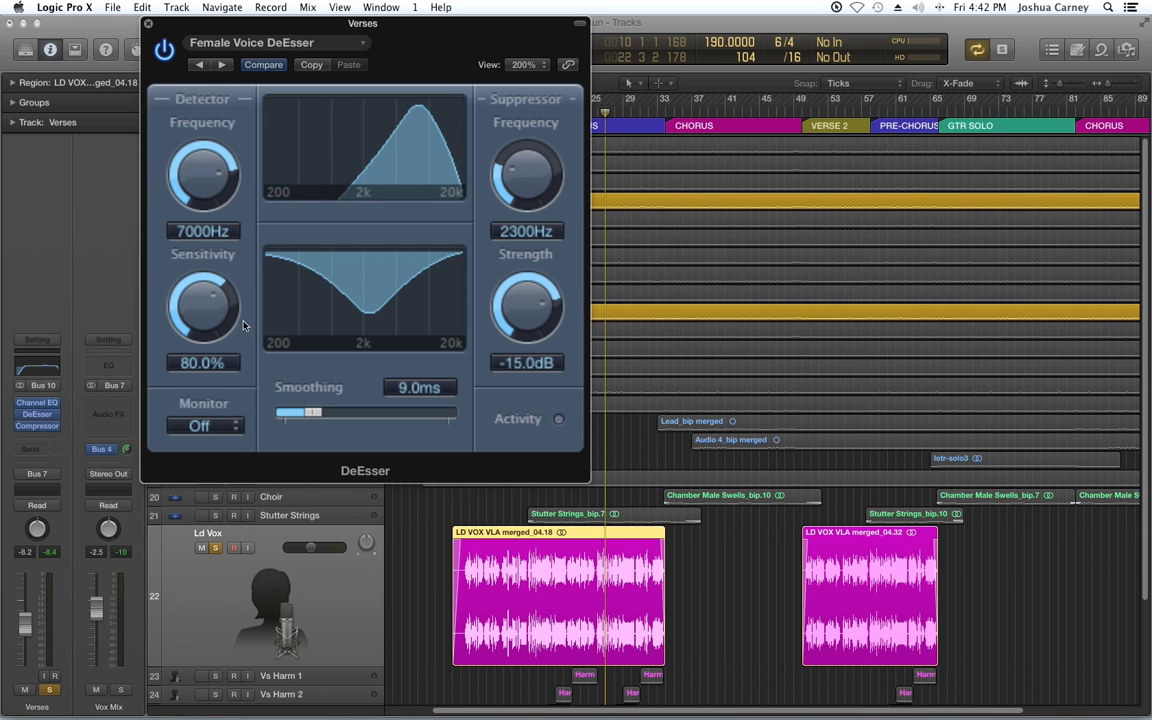
{"action": "left_click_drag", "start_coordinate": [221, 290], "coordinate": [221, 321]}
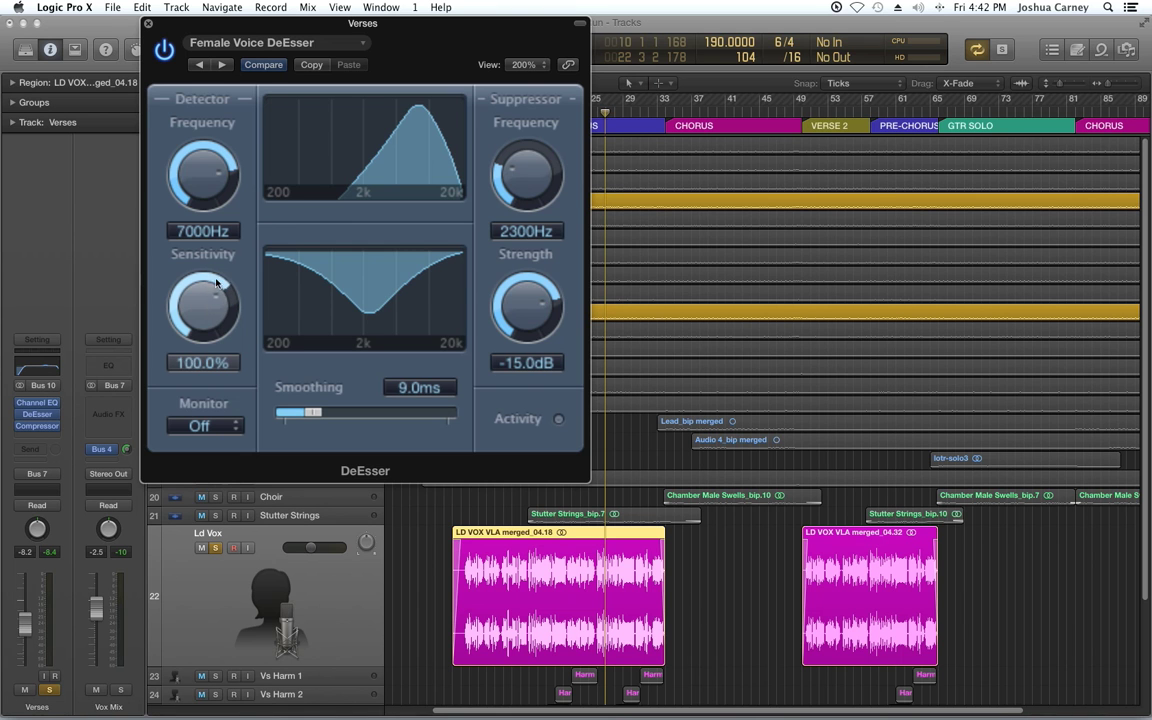
{"action": "left_click_drag", "start_coordinate": [216, 283], "coordinate": [200, 245]}
{"action": "left_click_drag", "start_coordinate": [212, 295], "coordinate": [215, 257]}
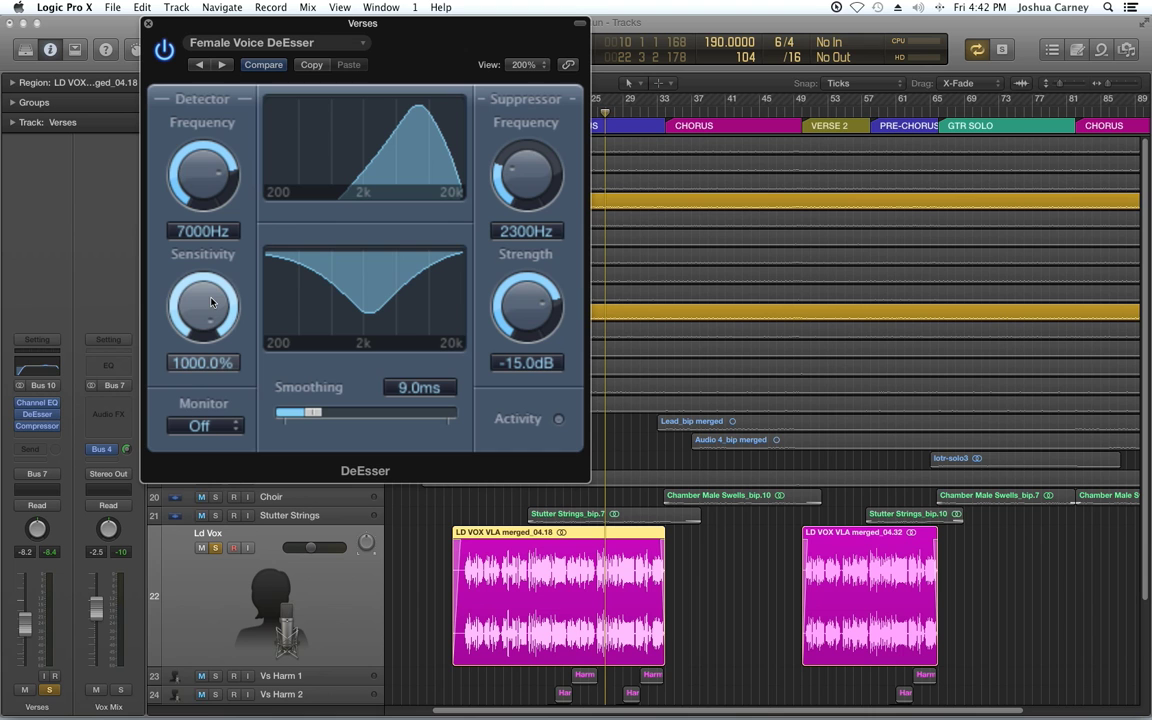
{"action": "left_click_drag", "start_coordinate": [212, 318], "coordinate": [250, 390]}
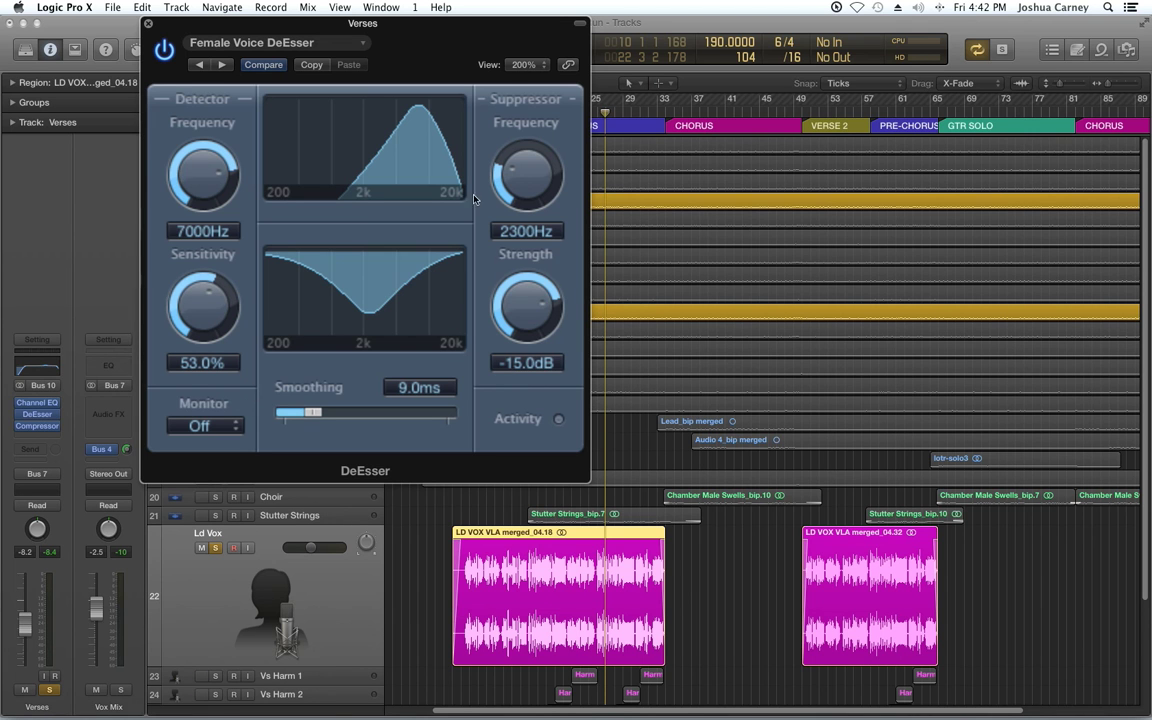
Set suppression strength to -11.0dB and the suppressor frequency to 6500Hz.
{"action": "left_click_drag", "start_coordinate": [530, 196], "coordinate": [532, 124]}
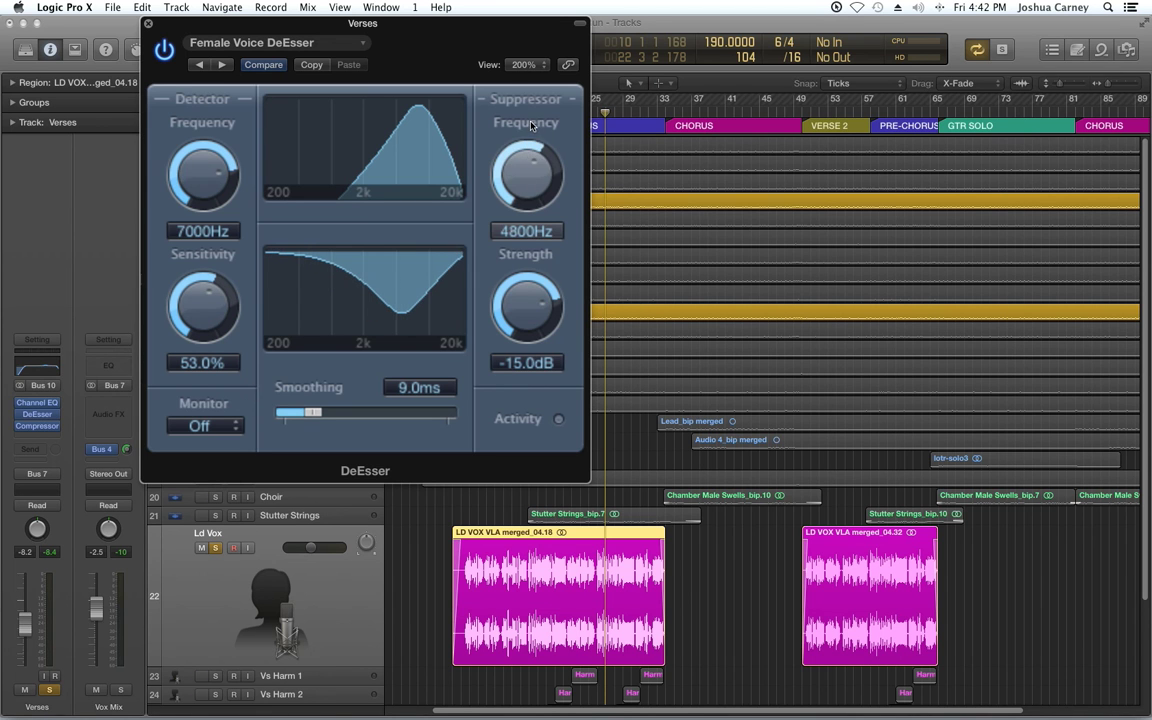
{"action": "left_click_drag", "start_coordinate": [531, 175], "coordinate": [531, 160]}
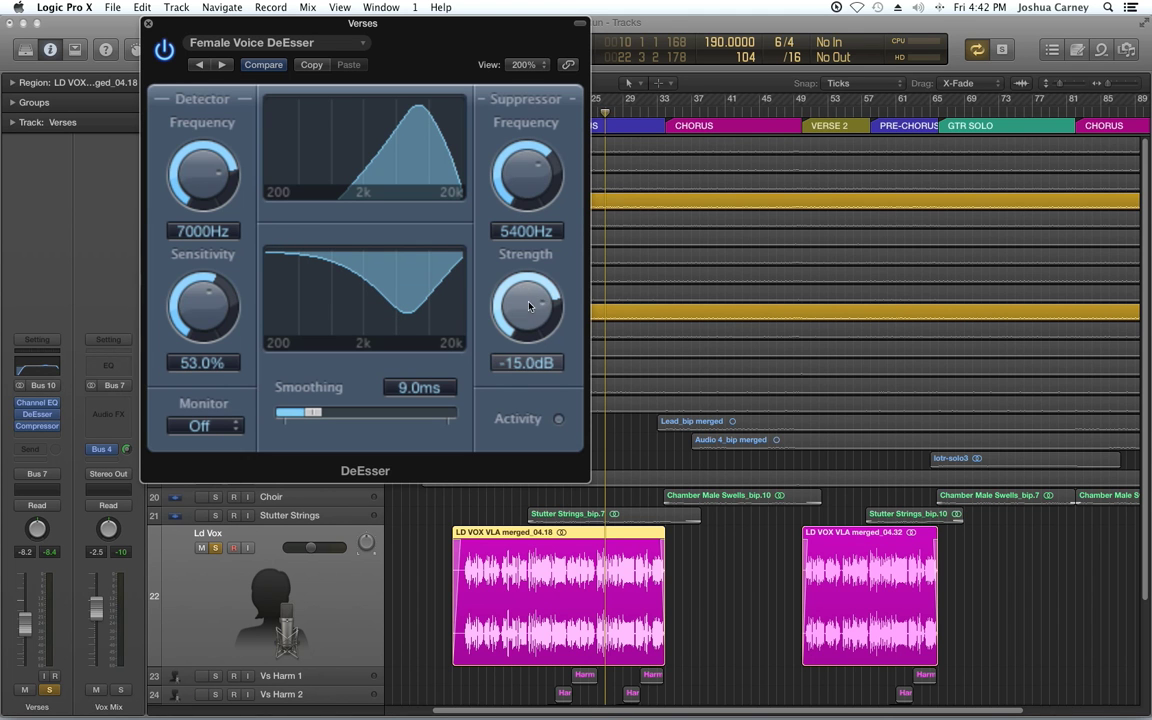
{"action": "left_click_drag", "start_coordinate": [528, 302], "coordinate": [549, 353]}
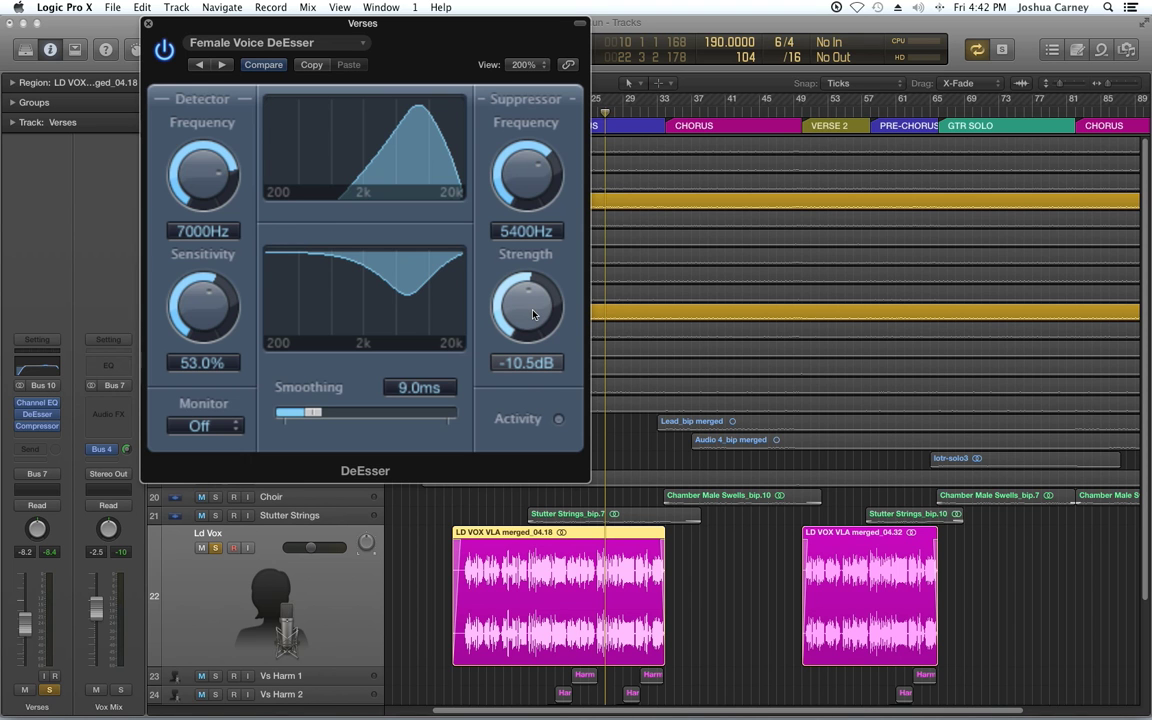
{"action": "left_click_drag", "start_coordinate": [533, 314], "coordinate": [571, 307]}
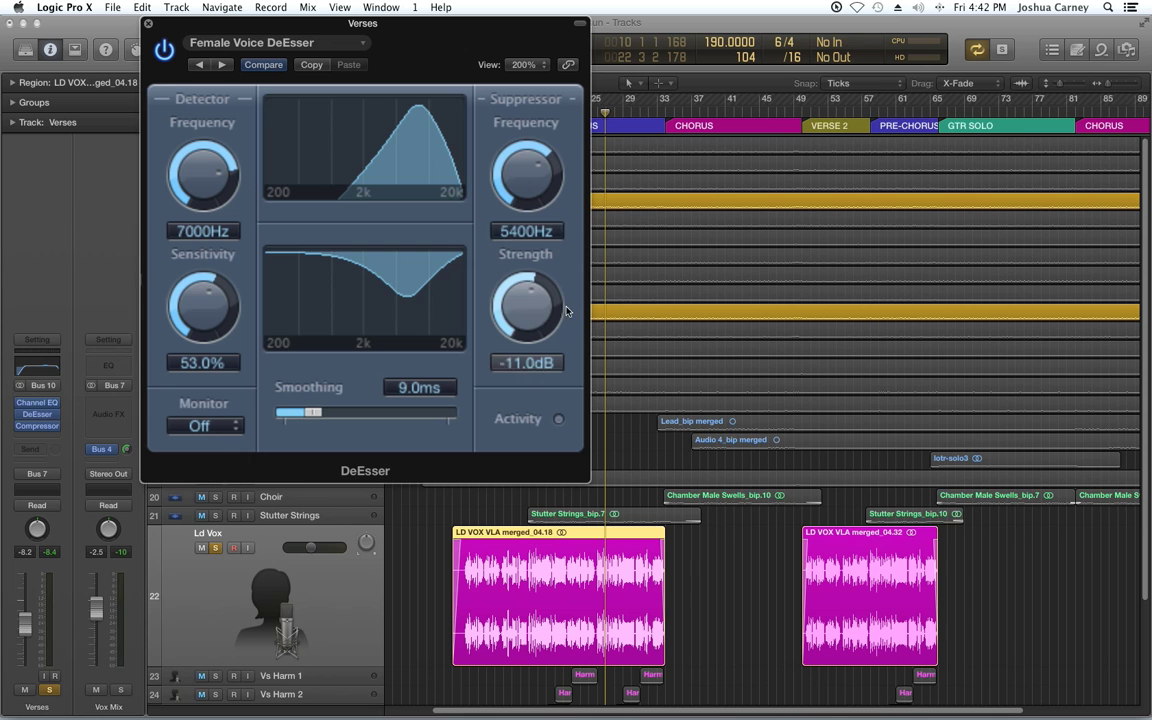
{"action": "left_click_drag", "start_coordinate": [527, 180], "coordinate": [484, 184]}
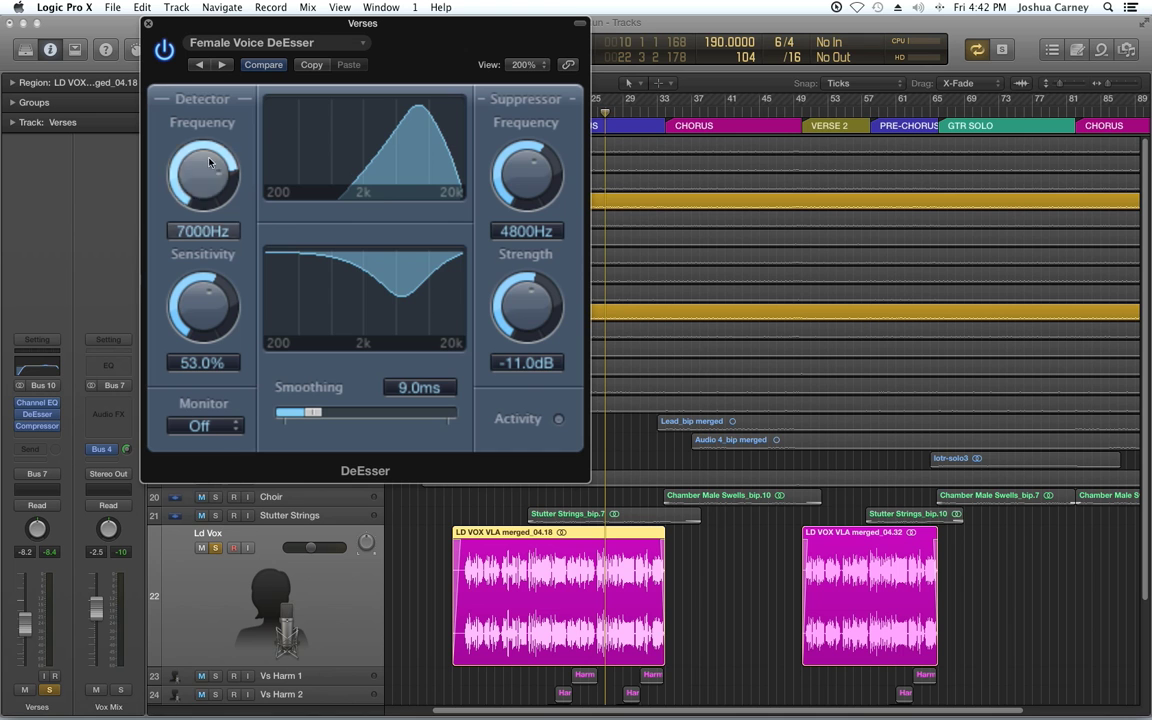
{"action": "left_click_drag", "start_coordinate": [526, 176], "coordinate": [540, 230]}
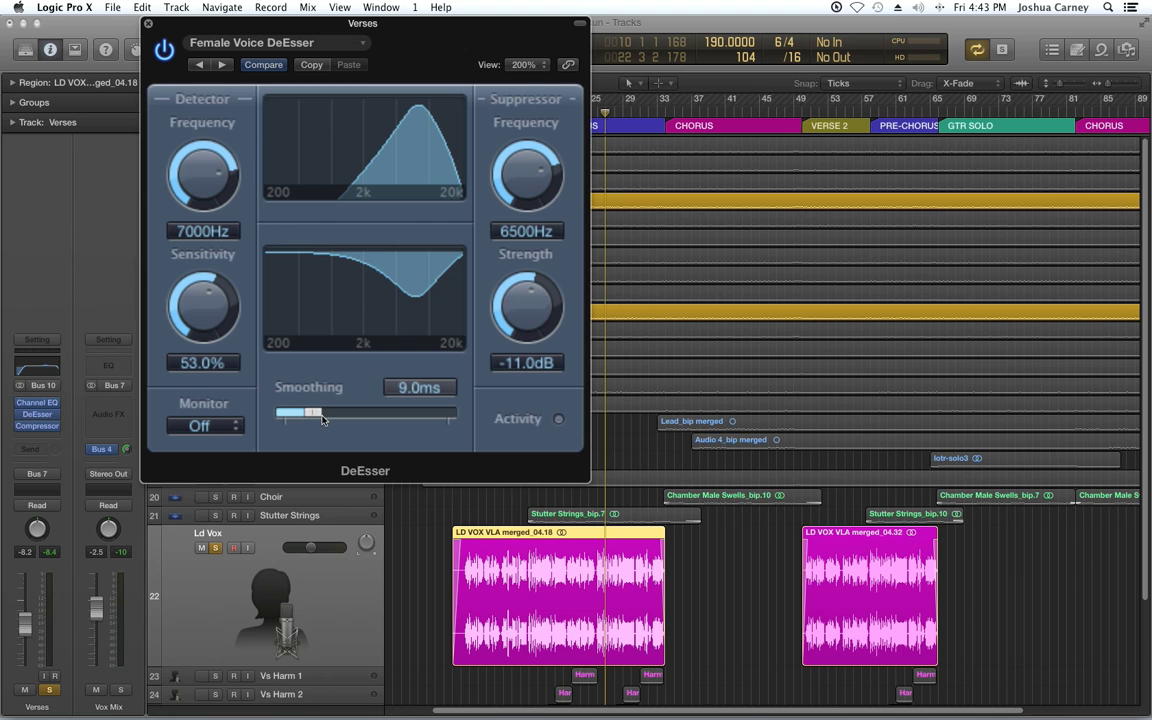
Sweep Smoothing from 0.0ms to 50.0ms, leave it at 10.0ms, and keep Monitor Off.
{"action": "mouse_move", "coordinate": [317, 413]}
{"action": "left_mouse_down"}
{"action": "mouse_move", "coordinate": [338, 413]}
{"action": "mouse_move", "coordinate": [311, 418]}
{"action": "left_mouse_up"}
{"action": "left_click_drag", "start_coordinate": [309, 416], "coordinate": [280, 419]}
{"action": "left_click_drag", "start_coordinate": [281, 417], "coordinate": [395, 418]}
{"action": "left_click_drag", "start_coordinate": [354, 427], "coordinate": [317, 441]}
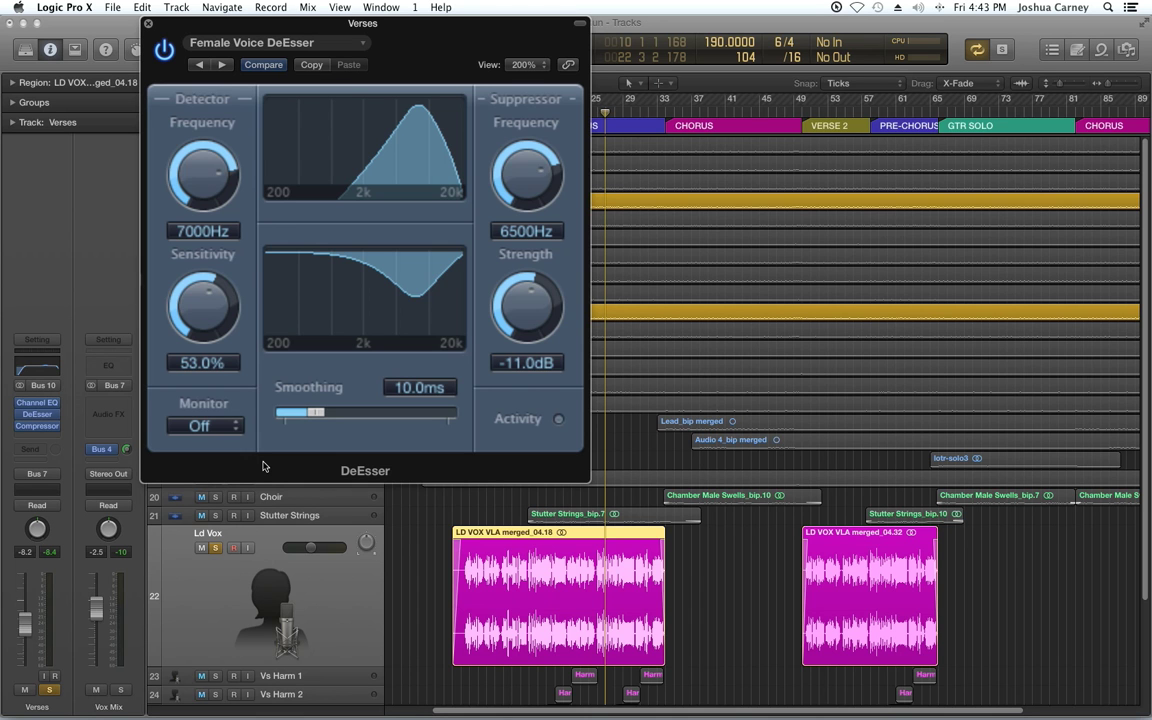
{"action": "left_click", "coordinate": [222, 432]}
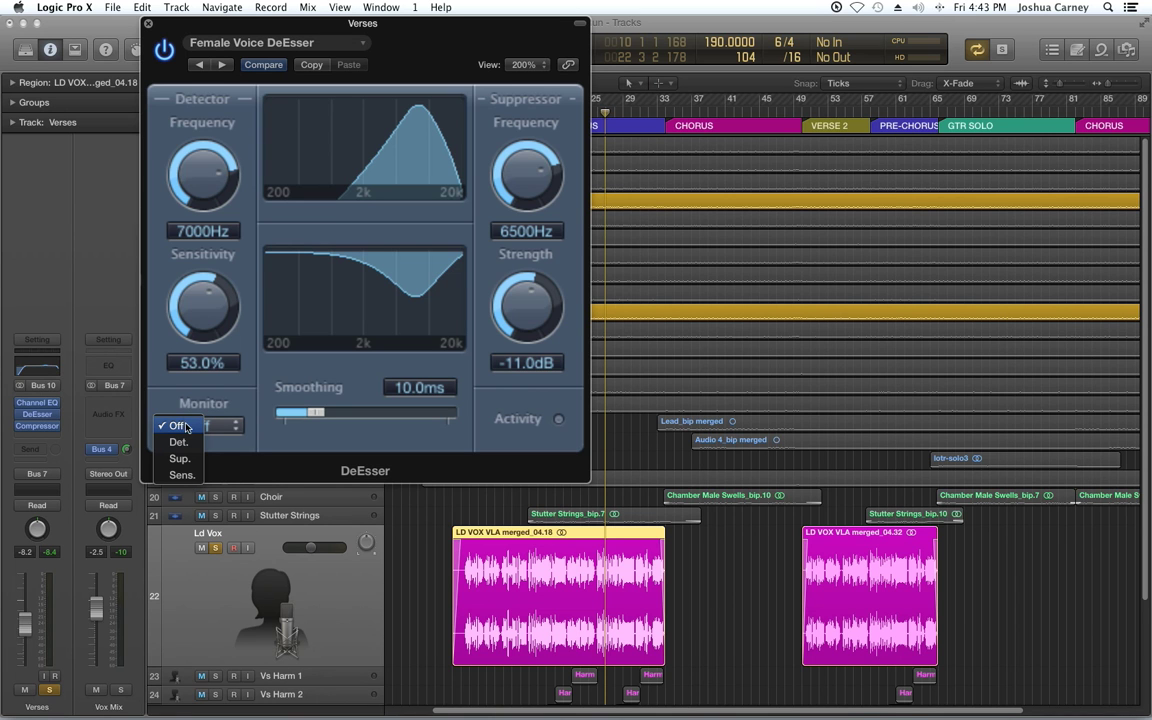
{"action": "left_click", "coordinate": [205, 432]}
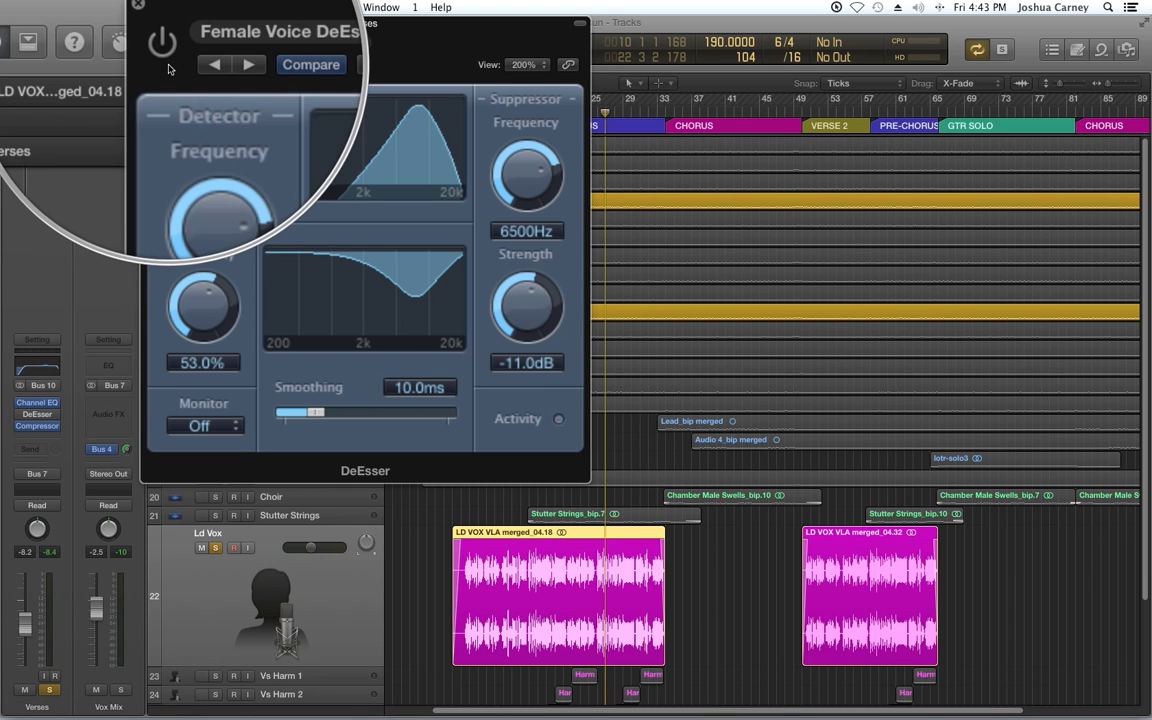
Play the song, then restart playback to hear the de-essed lead vocal.
{"action": "key", "text": "space"}
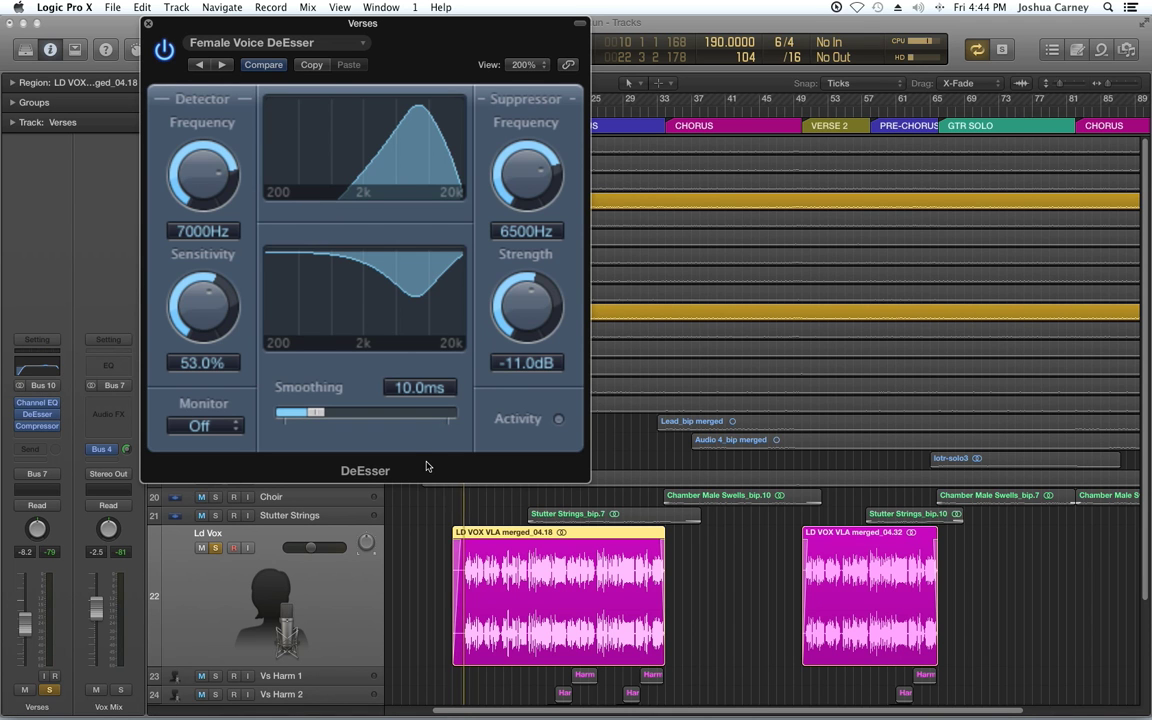
{"action": "key", "text": "space"}
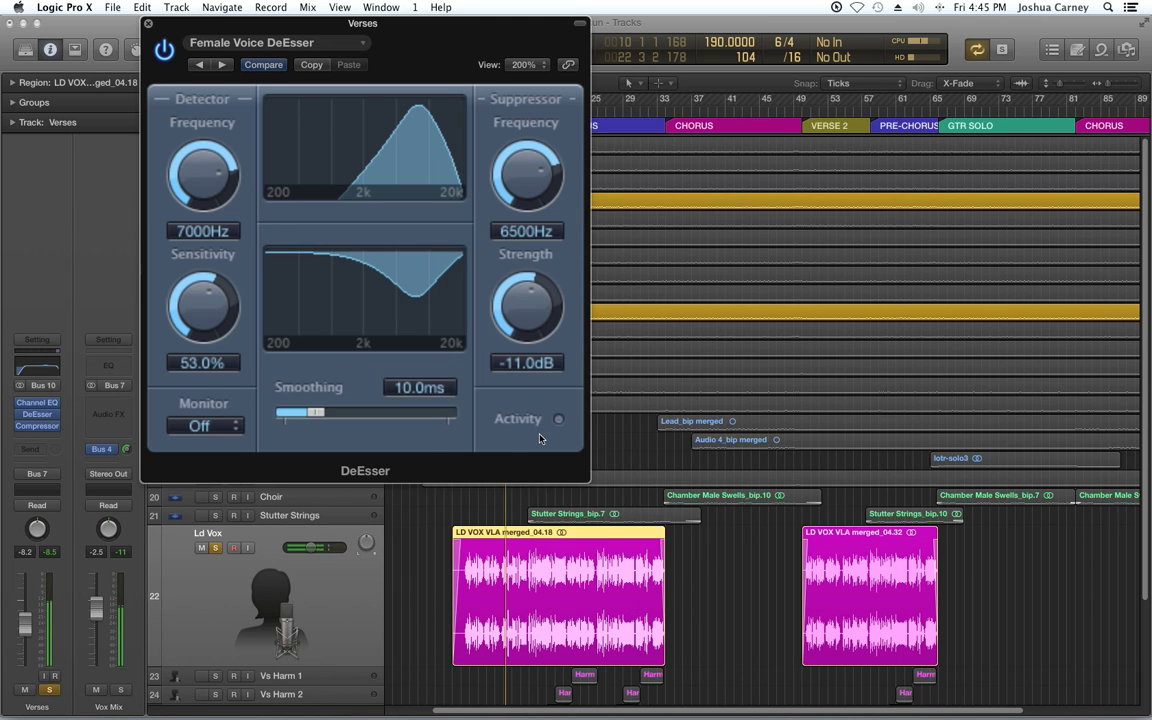
Lower smoothing to 6.0ms, push sensitivity up to 140% and settle strength at -10.0dB.
{"action": "left_click_drag", "start_coordinate": [315, 413], "coordinate": [303, 428]}
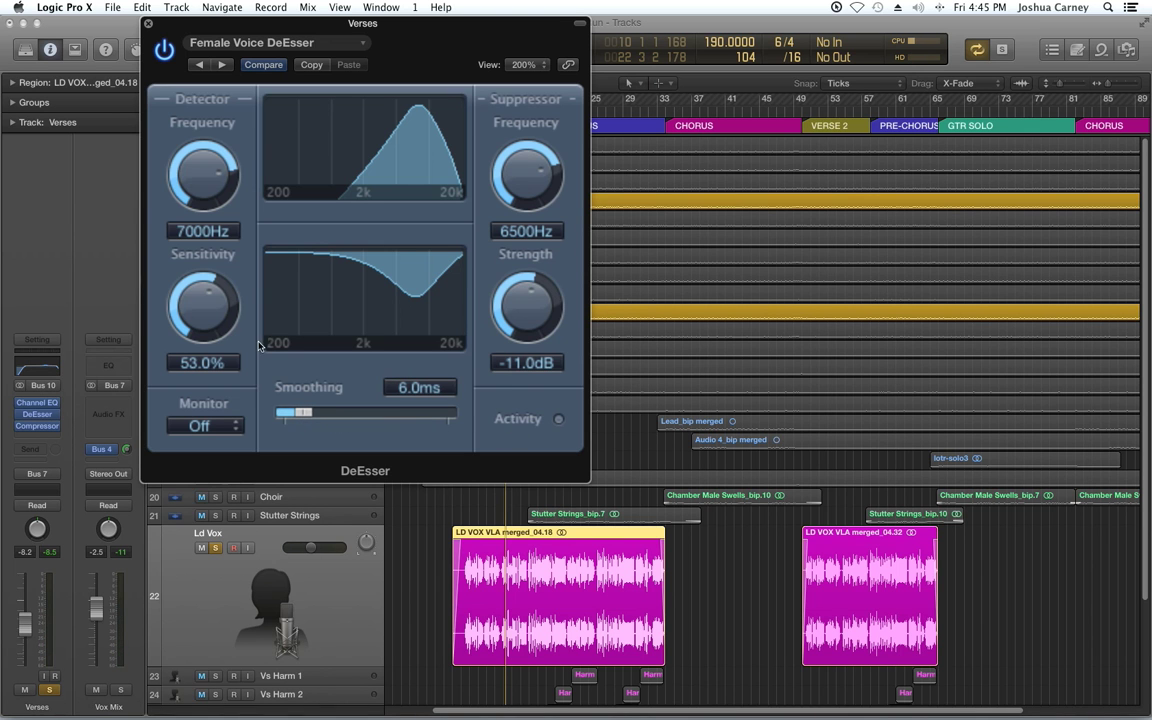
{"action": "left_click_drag", "start_coordinate": [205, 305], "coordinate": [211, 293]}
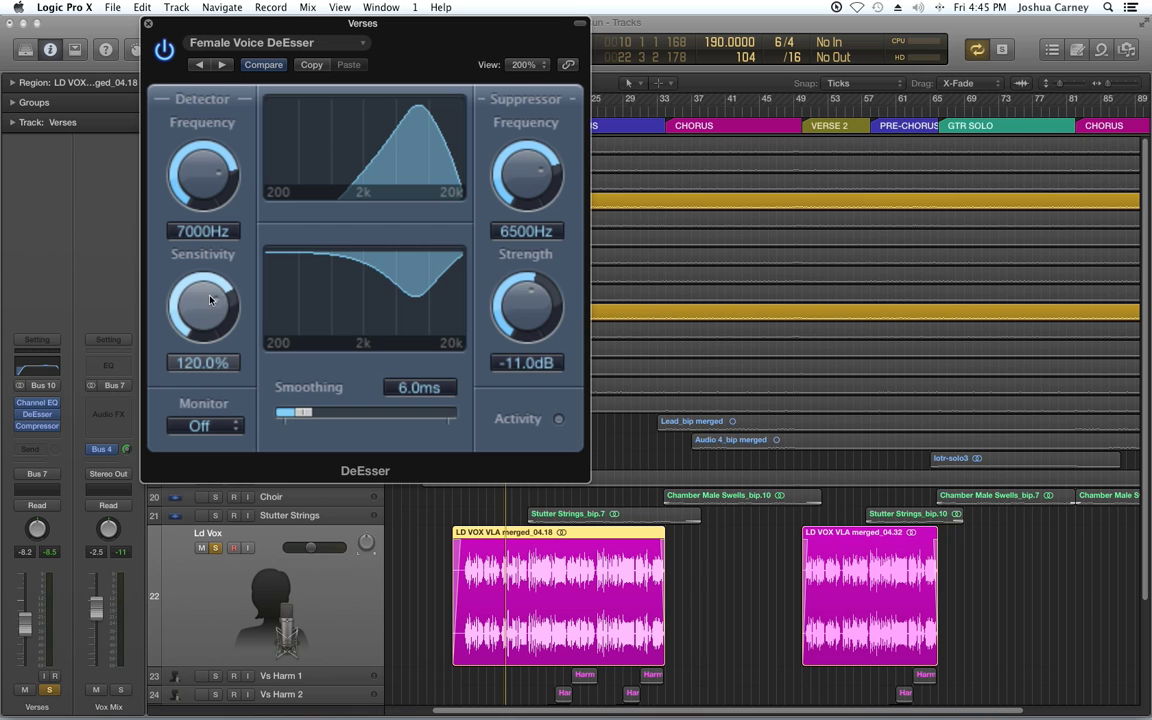
{"action": "left_click_drag", "start_coordinate": [527, 331], "coordinate": [526, 333]}
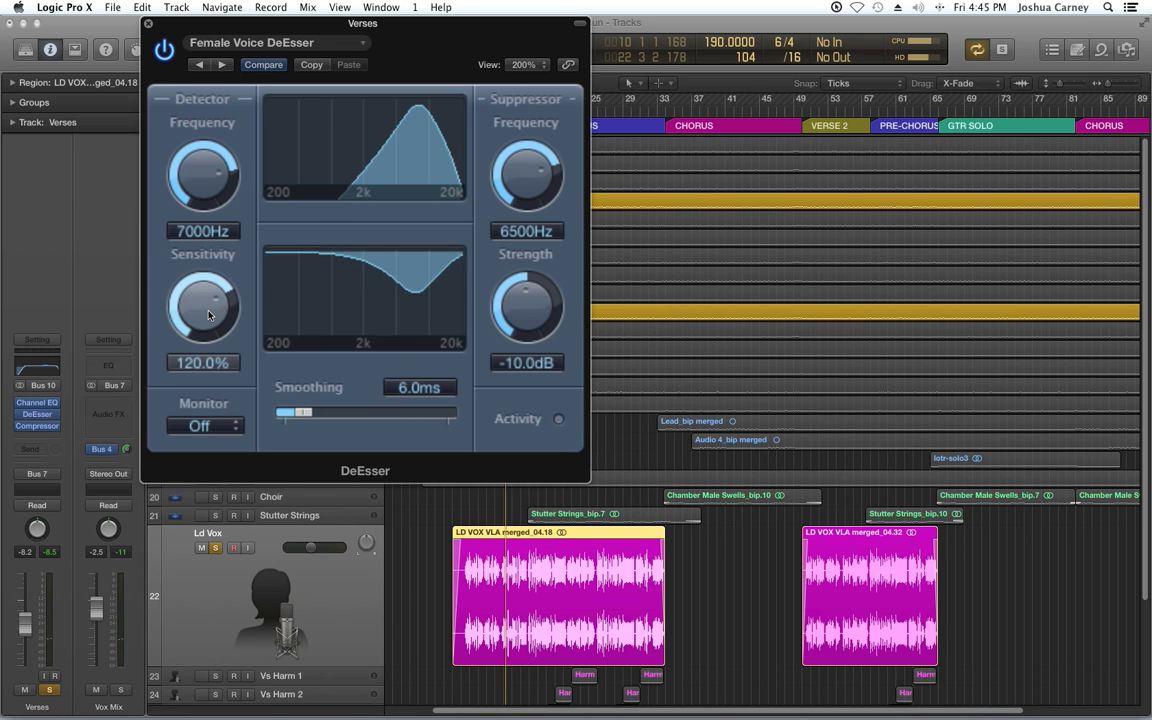
{"action": "mouse_move", "coordinate": [207, 318]}
{"action": "left_mouse_down"}
{"action": "mouse_move", "coordinate": [209, 287]}
{"action": "mouse_move", "coordinate": [213, 326]}
{"action": "left_mouse_up"}
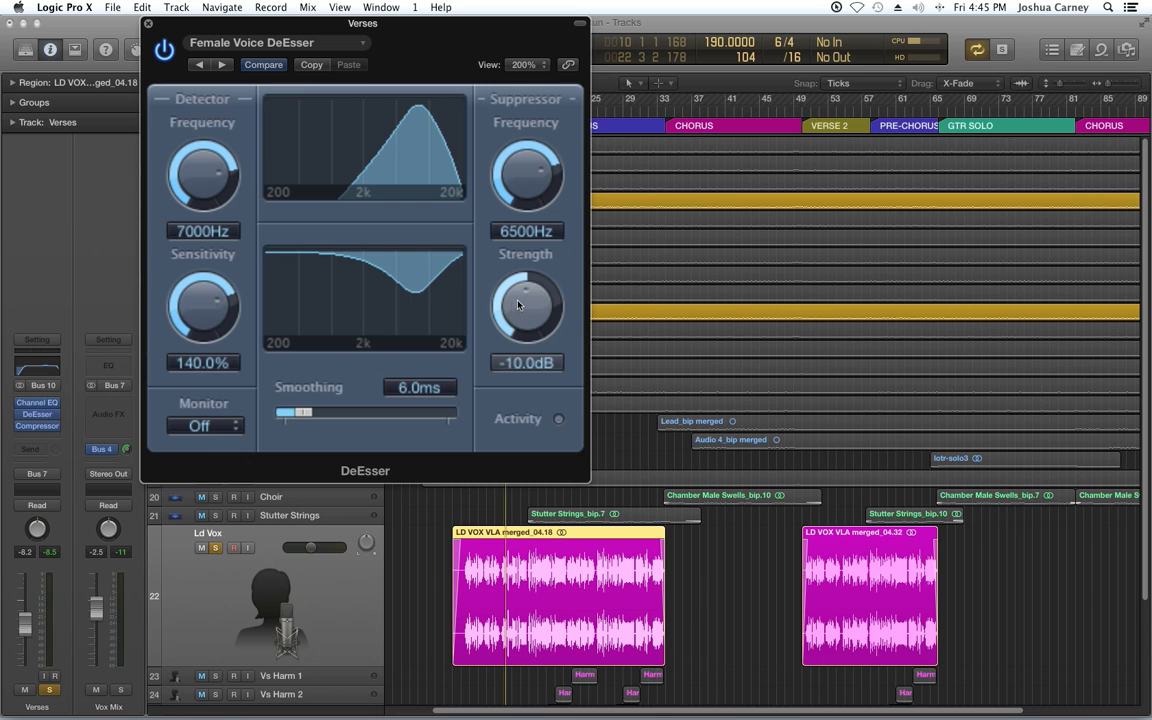
{"action": "left_click_drag", "start_coordinate": [518, 305], "coordinate": [522, 306]}
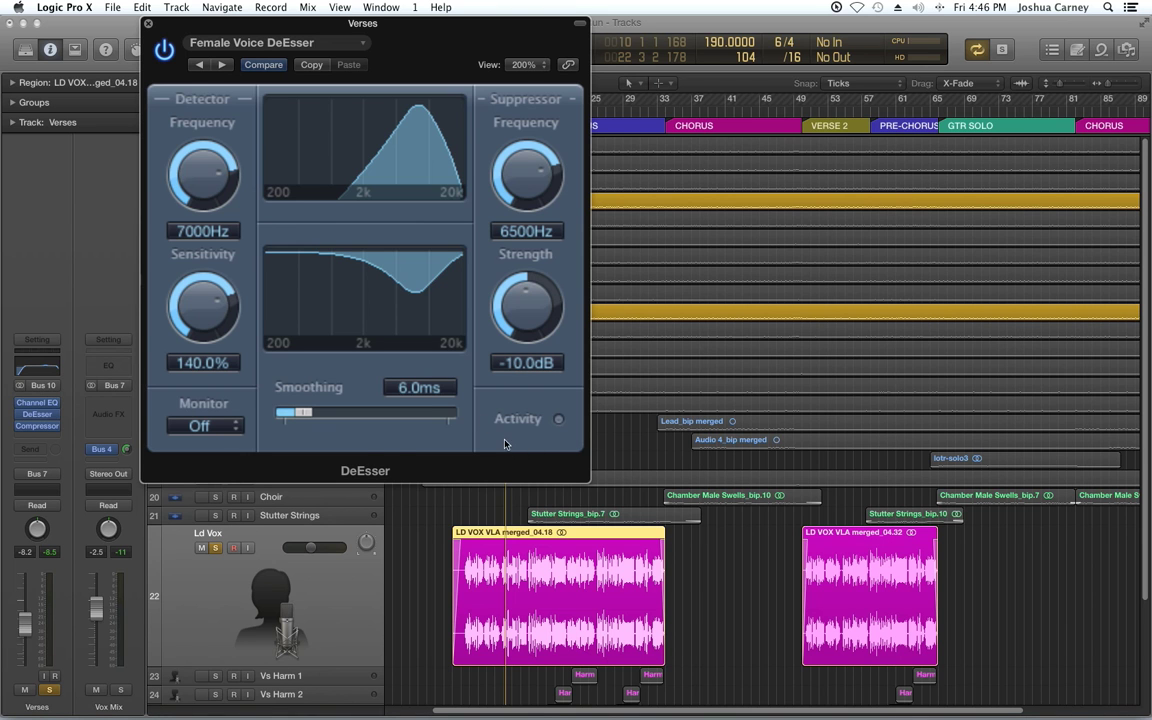
Switch Monitor to Det. and sweep the detector frequency until it reads 9800Hz.
{"action": "left_click", "coordinate": [218, 428]}
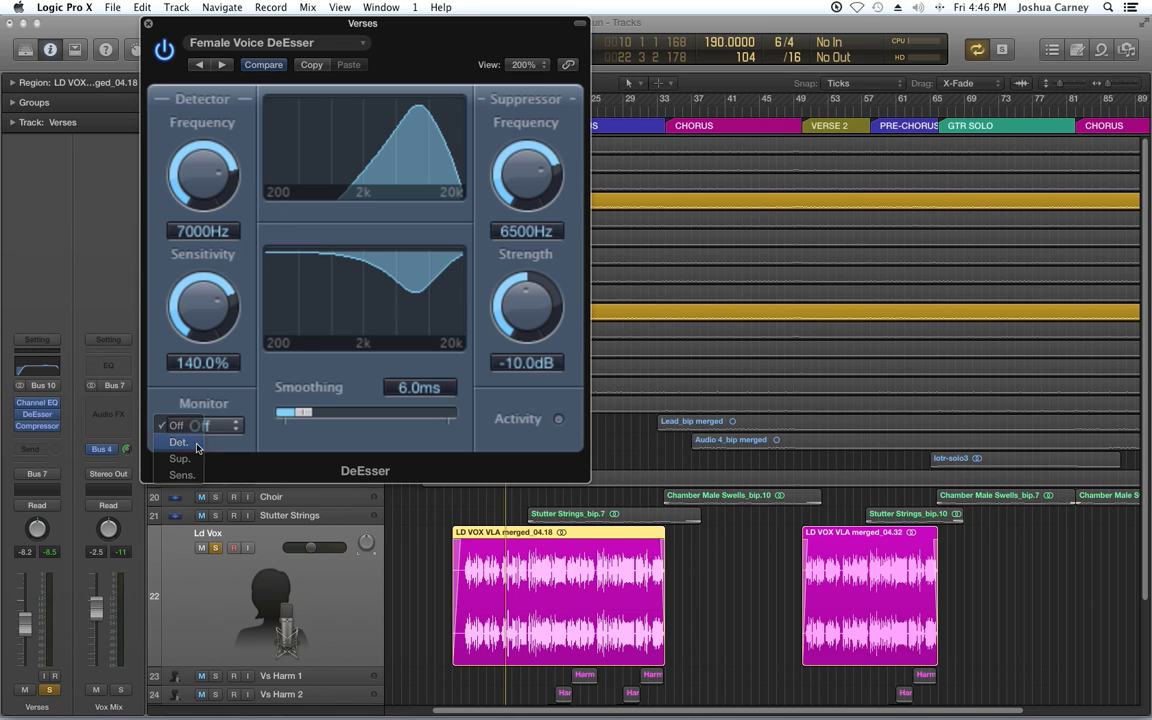
{"action": "left_click", "coordinate": [192, 443]}
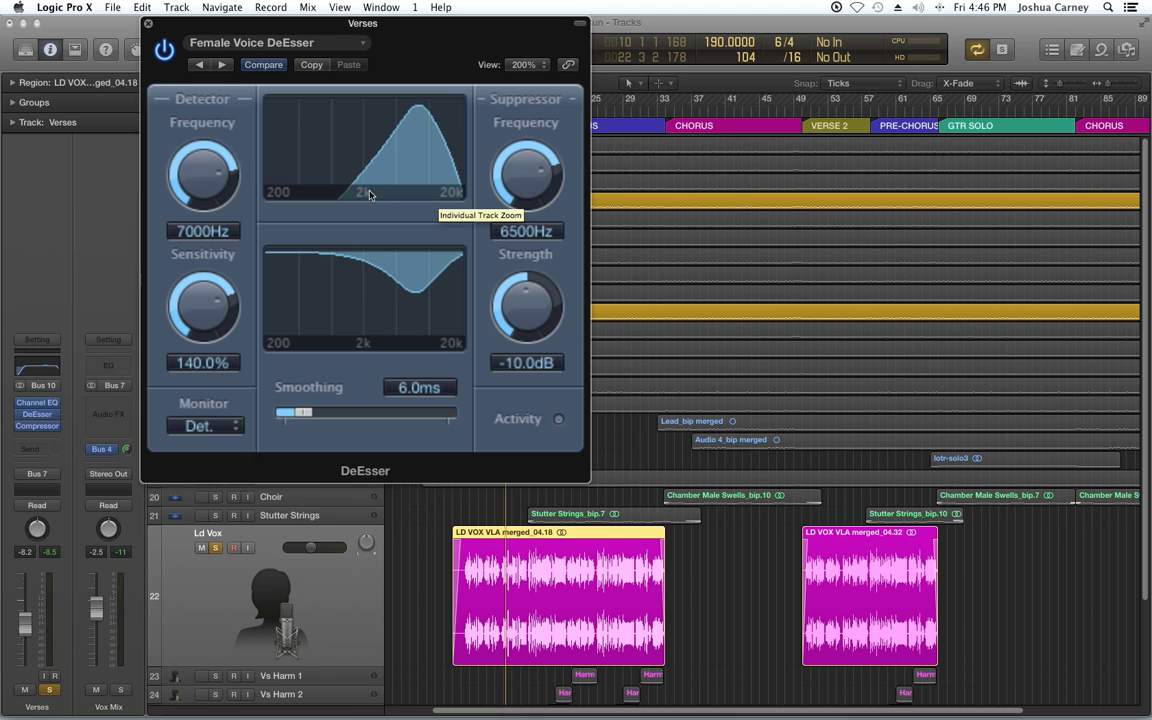
{"action": "left_click_drag", "start_coordinate": [200, 190], "coordinate": [220, 155]}
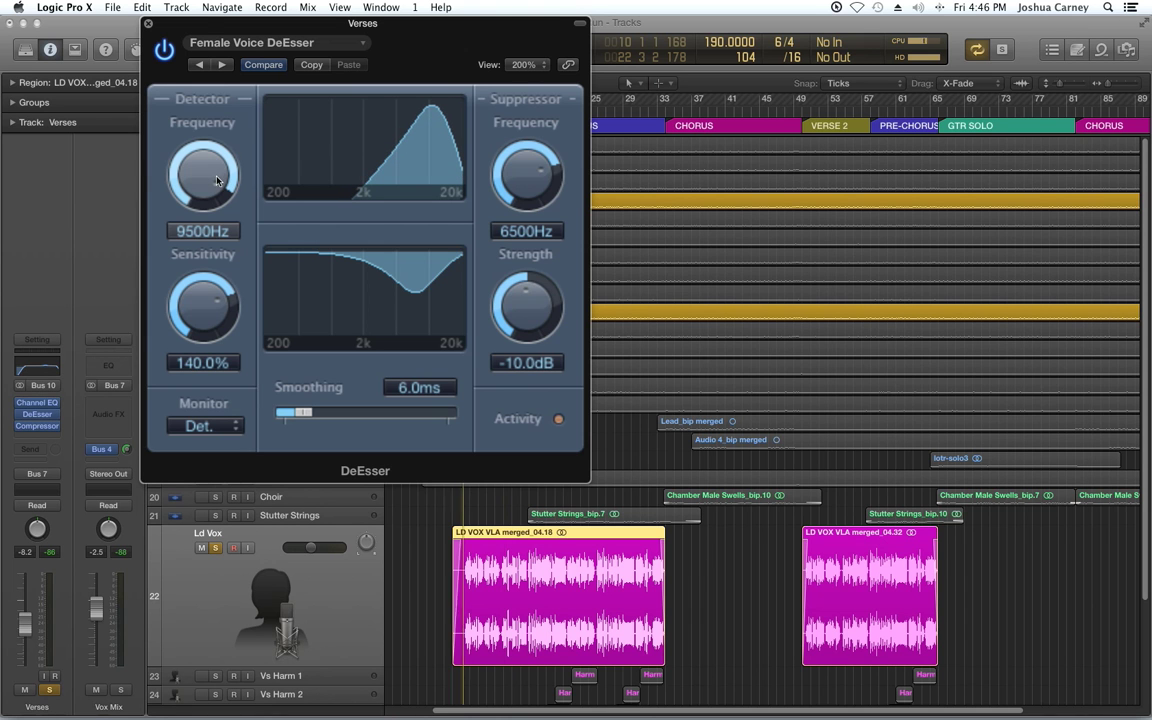
{"action": "mouse_move", "coordinate": [215, 172]}
{"action": "left_mouse_down"}
{"action": "mouse_move", "coordinate": [226, 285]}
{"action": "mouse_move", "coordinate": [228, 173]}
{"action": "left_mouse_up"}
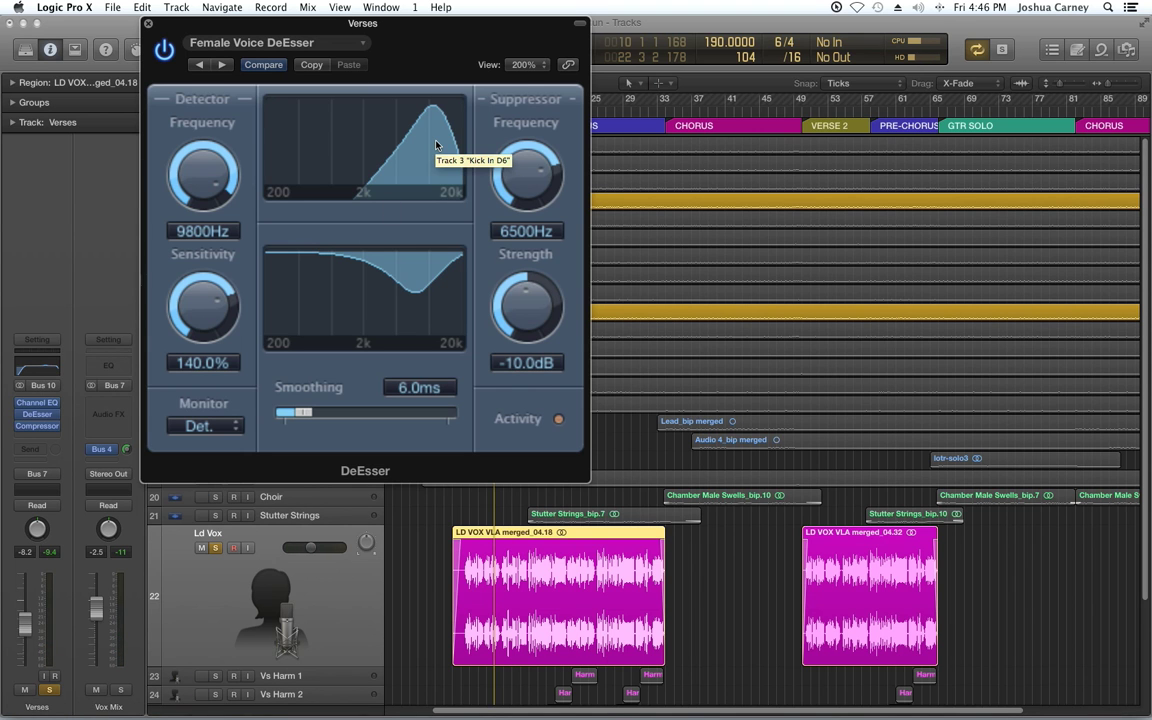
Switch Monitor to Sup., tune the suppressor frequency to 6700Hz, and stop playback.
{"action": "left_click", "coordinate": [222, 428]}
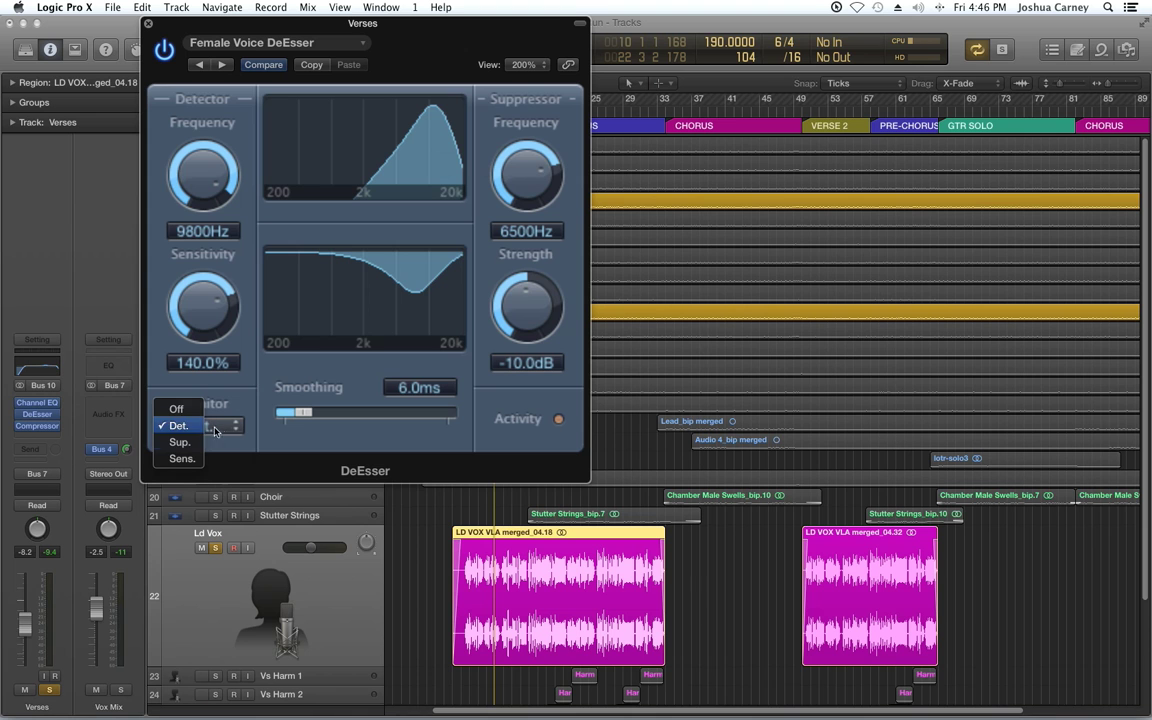
{"action": "left_click", "coordinate": [181, 442]}
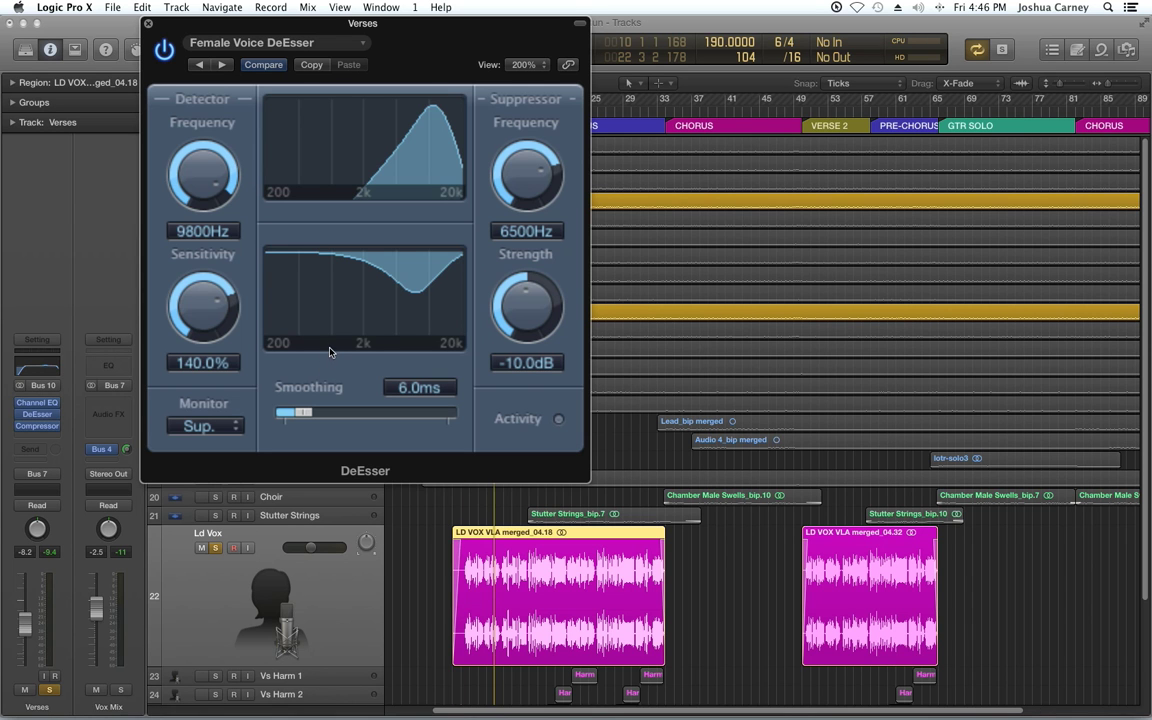
{"action": "mouse_move", "coordinate": [527, 175]}
{"action": "left_mouse_down"}
{"action": "mouse_move", "coordinate": [530, 320]}
{"action": "mouse_move", "coordinate": [527, 64]}
{"action": "mouse_move", "coordinate": [544, 173]}
{"action": "left_mouse_up"}
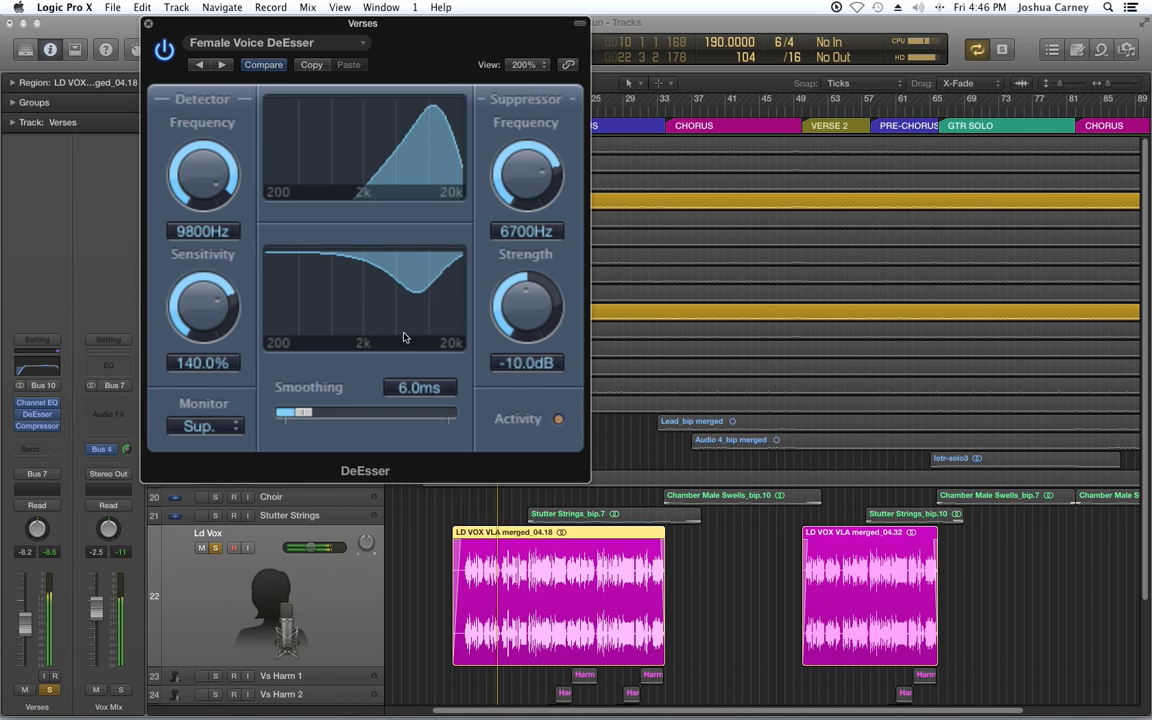
{"action": "key", "text": "space"}
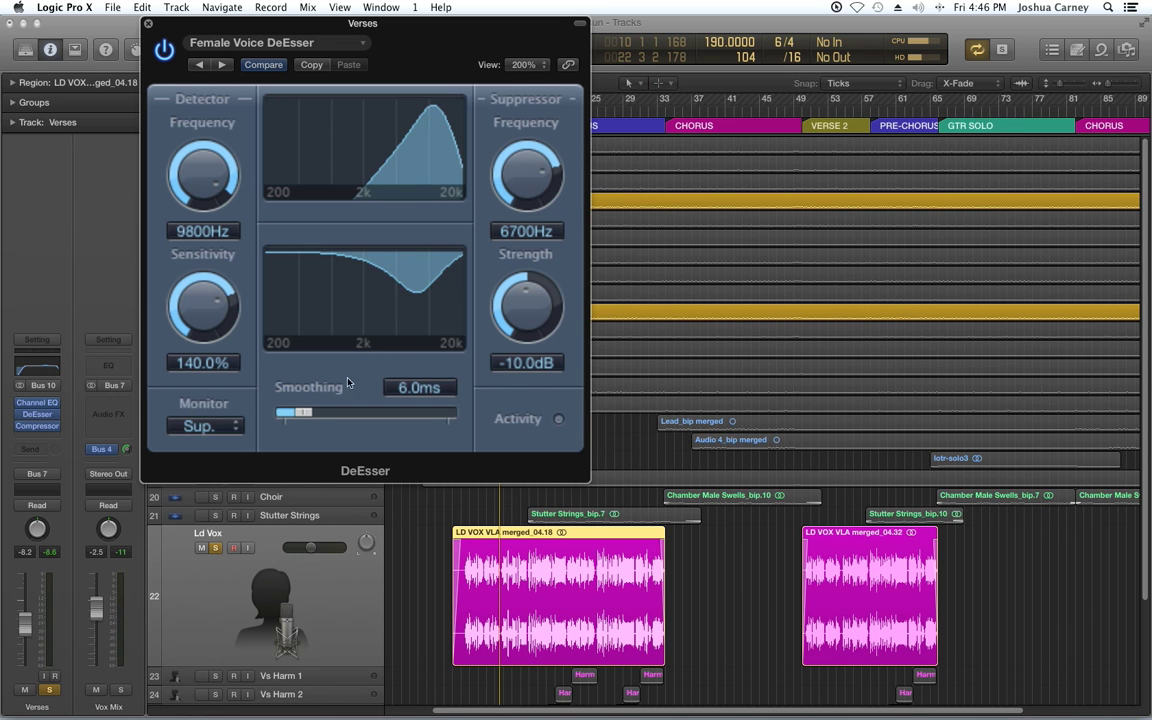
Audition the Sens. monitor signal, set Monitor back to Off, and close the DeEsser window.
{"action": "left_click", "coordinate": [195, 426]}
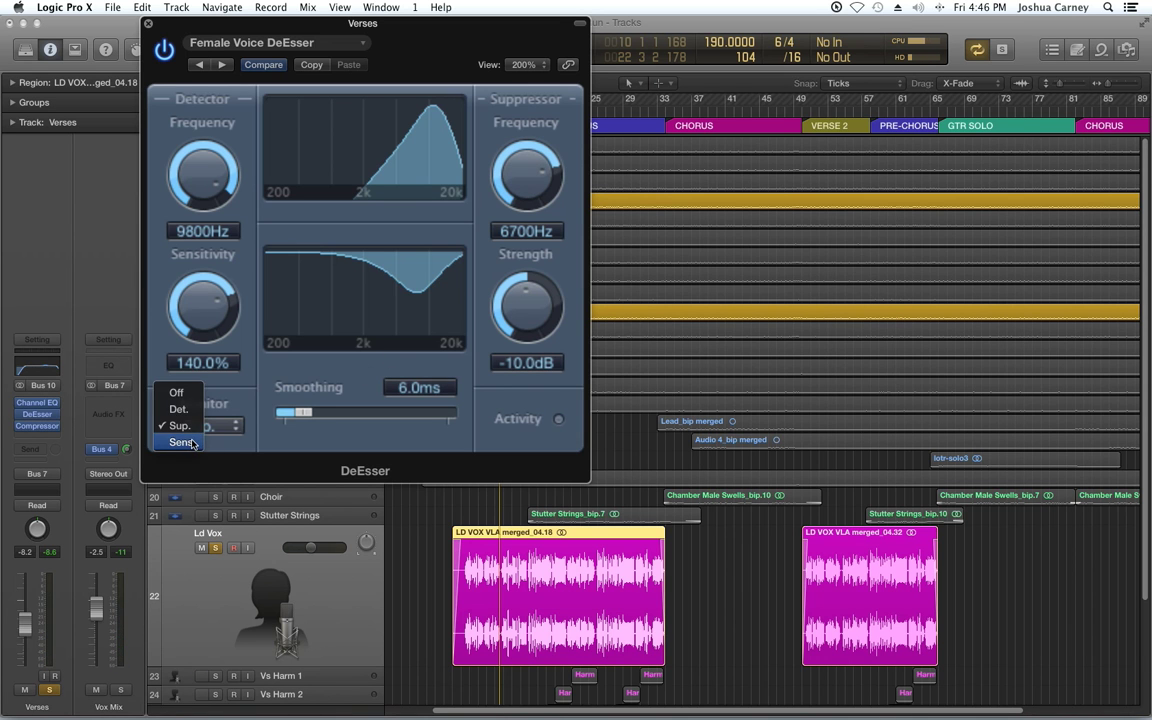
{"action": "left_click", "coordinate": [193, 443]}
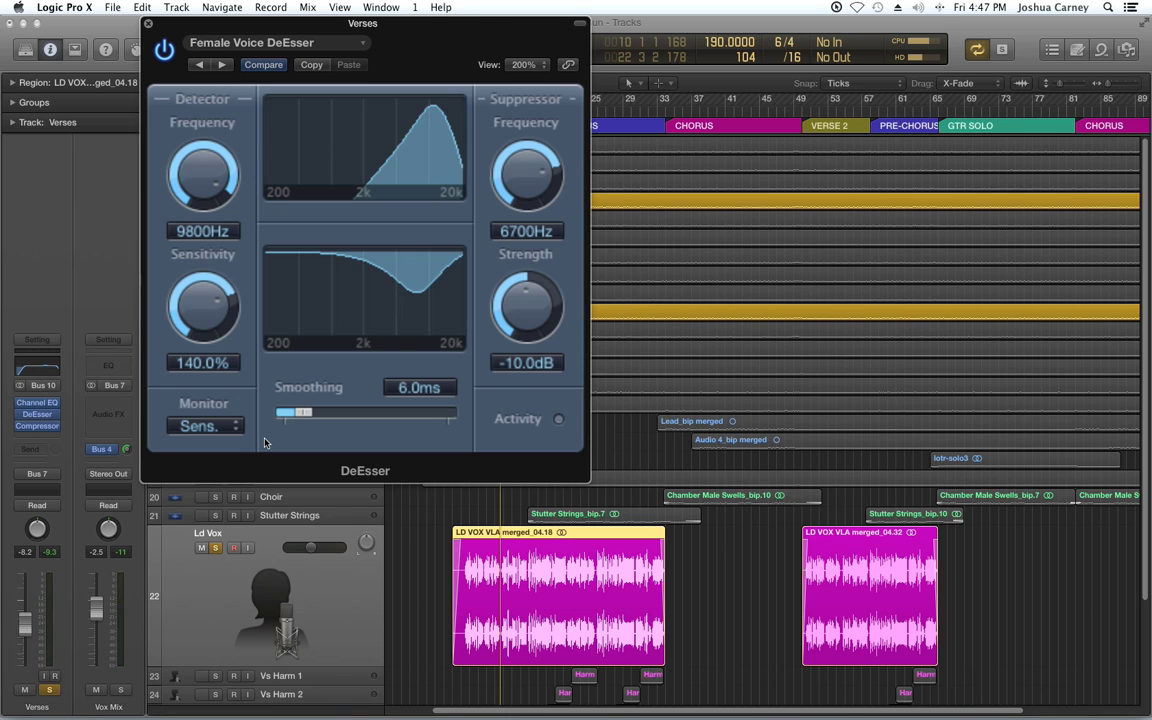
{"action": "left_click", "coordinate": [195, 426]}
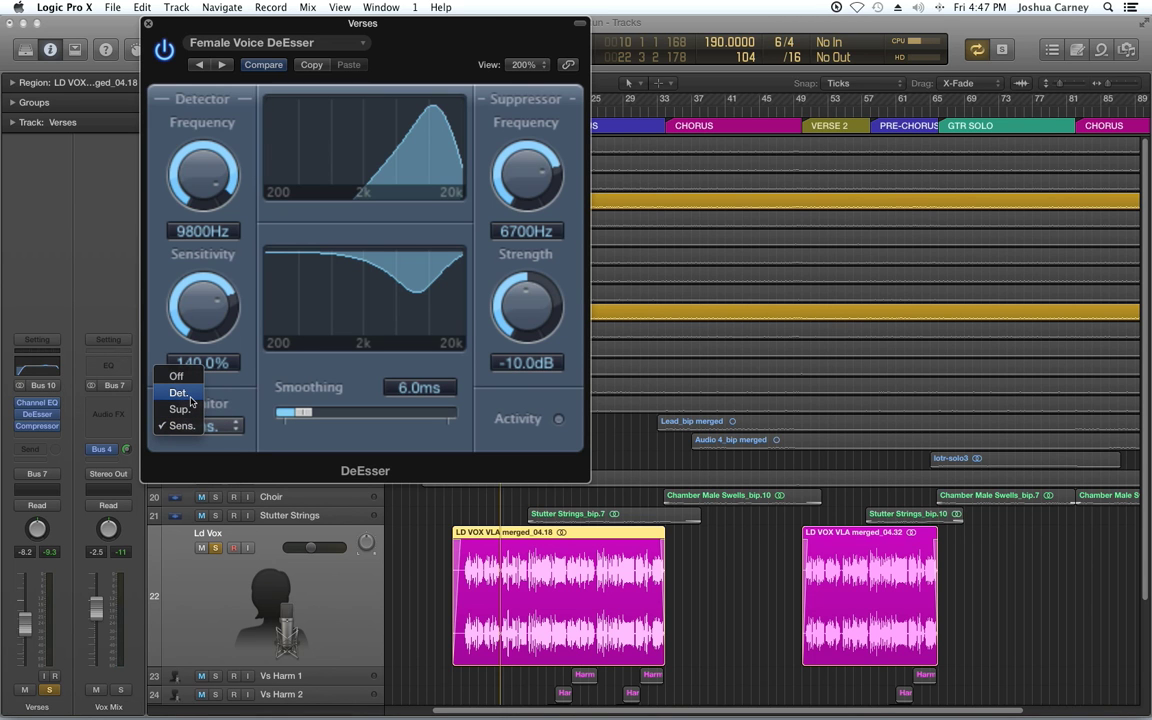
{"action": "left_click", "coordinate": [176, 376]}
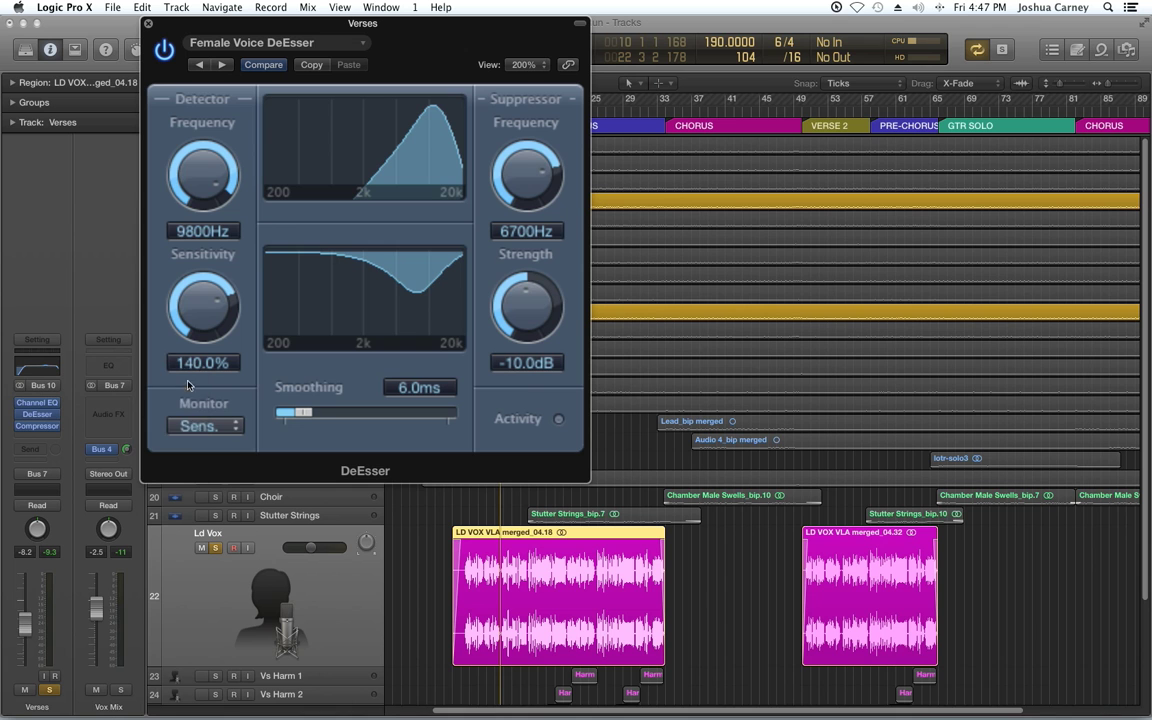
{"action": "left_click", "coordinate": [232, 428]}
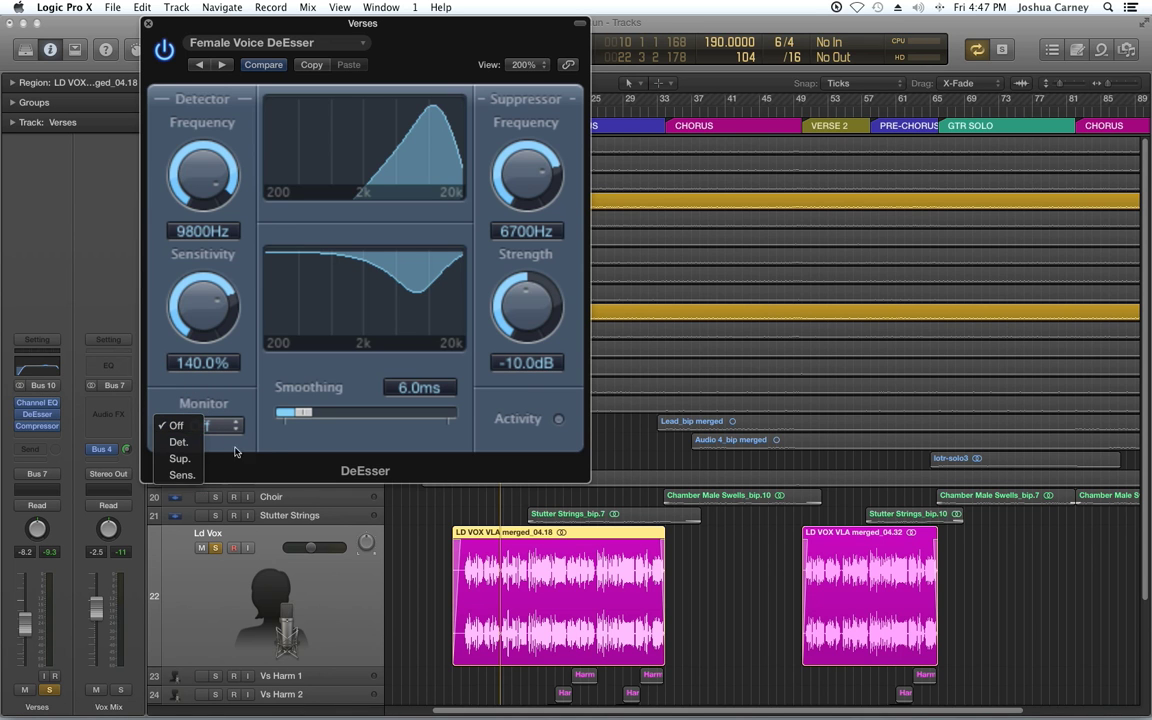
{"action": "left_click", "coordinate": [267, 453]}
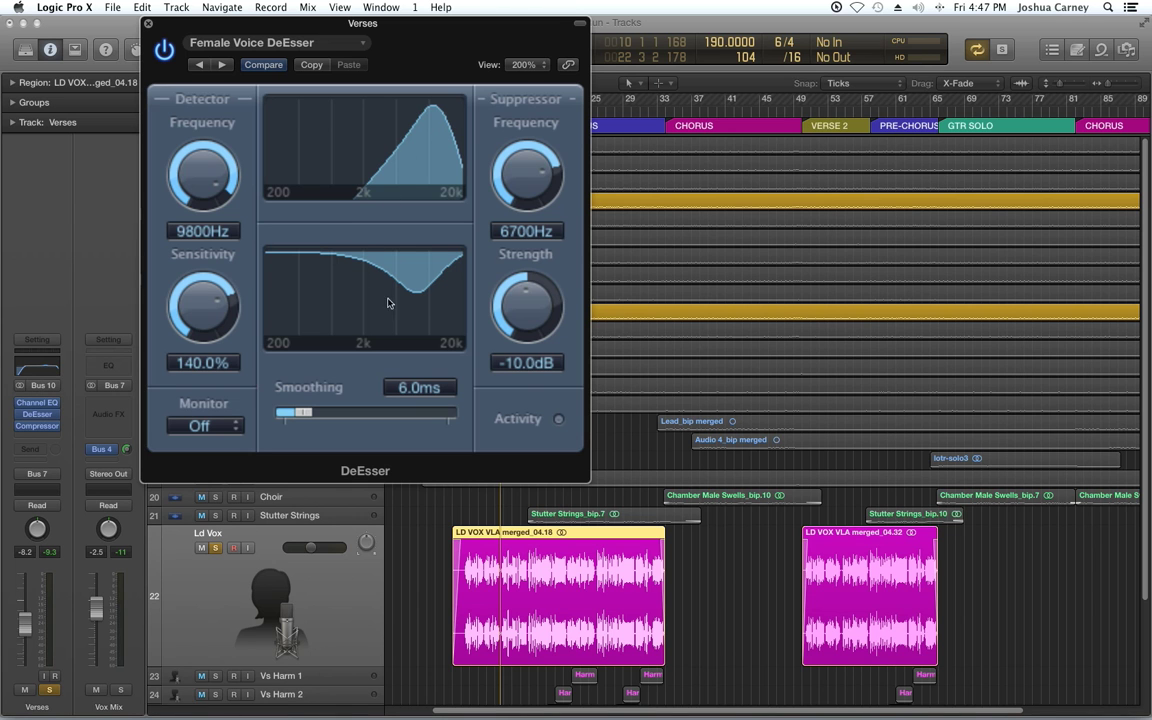
{"action": "left_click", "coordinate": [148, 23]}
In the Mixer, copy the Verses DeEsser into Ld Vx Chorus slot 2, between Chan EQ and Comp.
{"action": "key", "text": "super+2"}
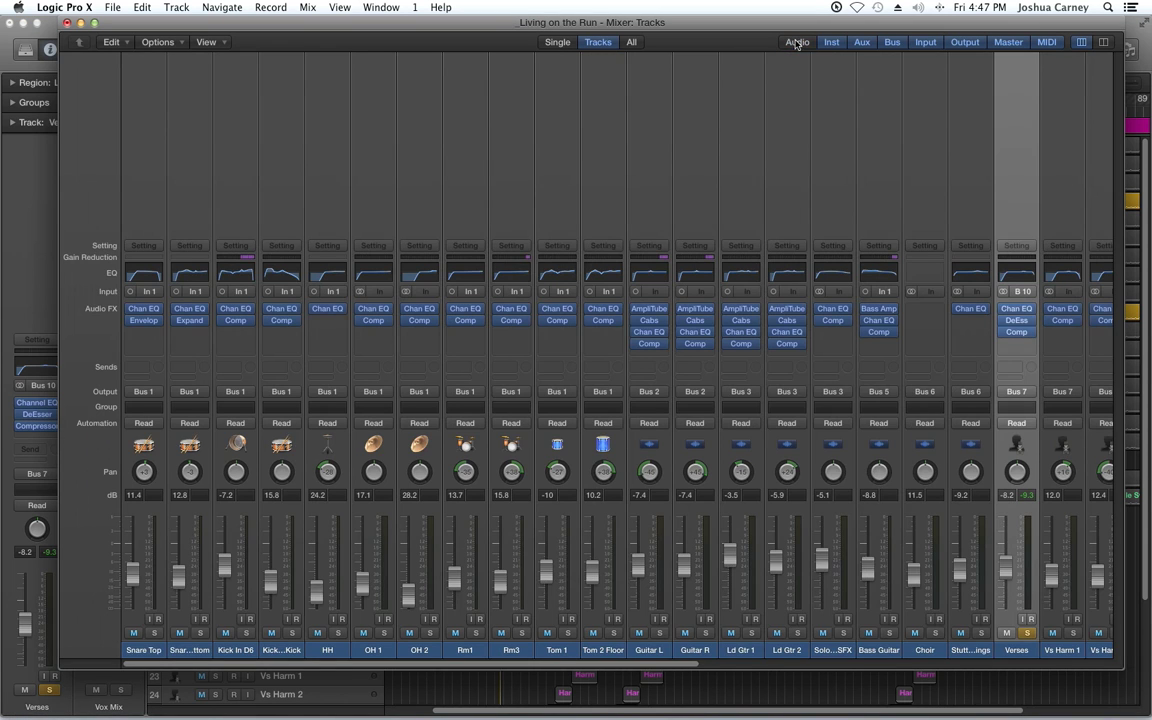
{"action": "left_click", "coordinate": [797, 42]}
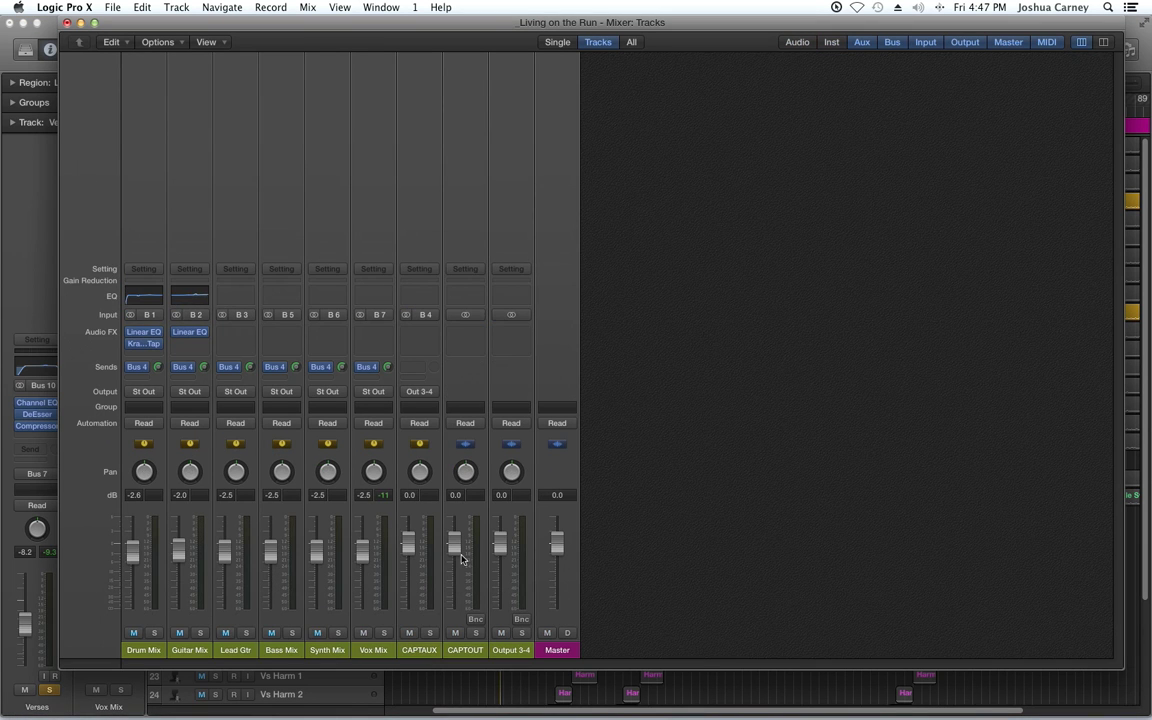
{"action": "left_click", "coordinate": [806, 45]}
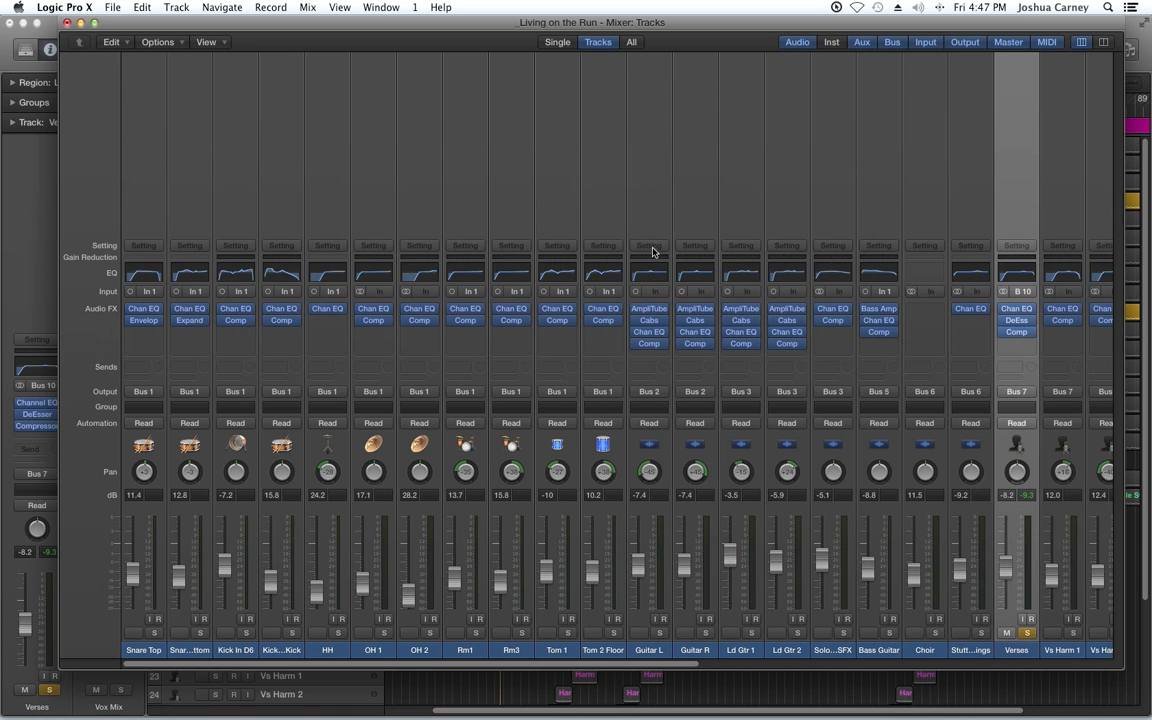
{"action": "scroll", "coordinate": [628, 668], "scroll_direction": "right", "scroll_amount": 10}
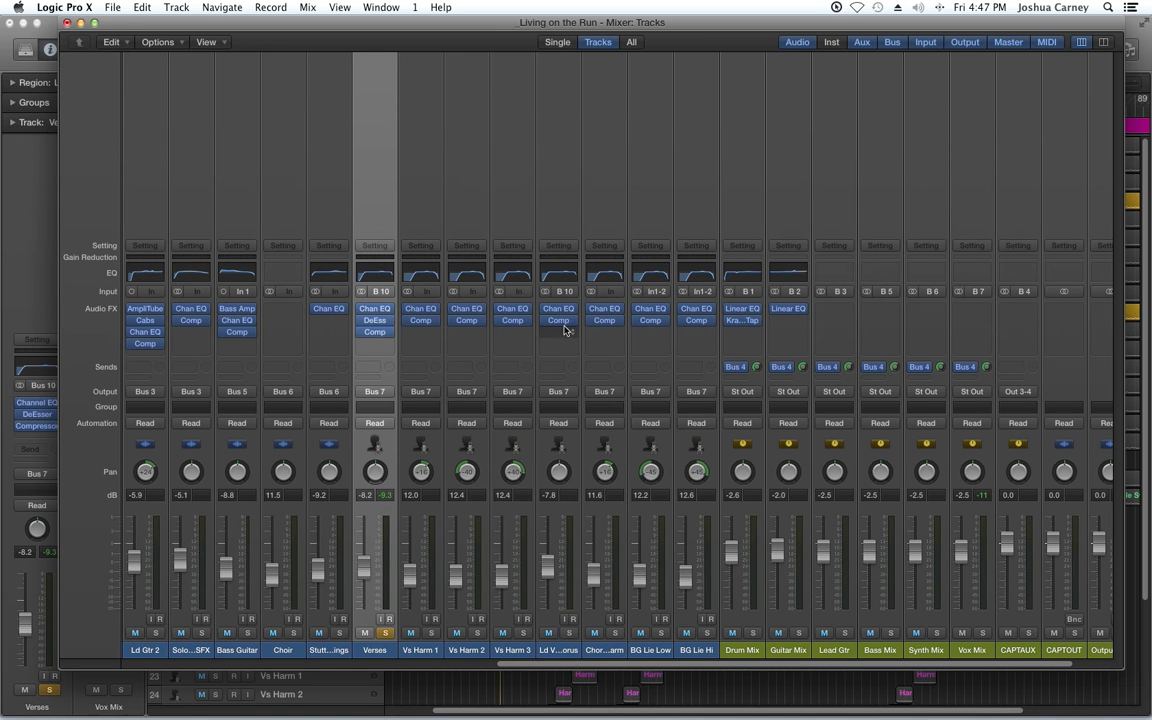
{"action": "left_click_drag", "start_coordinate": [564, 336], "coordinate": [560, 333]}
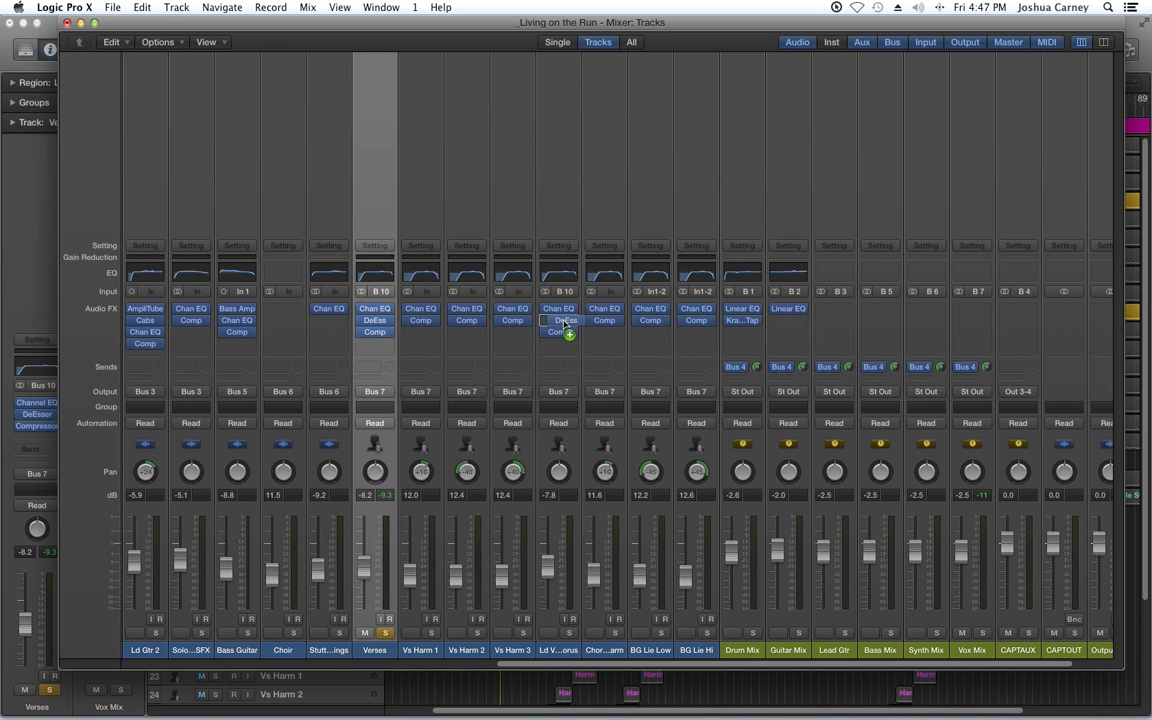
{"action": "left_click_drag", "start_coordinate": [375, 320], "coordinate": [558, 320]}
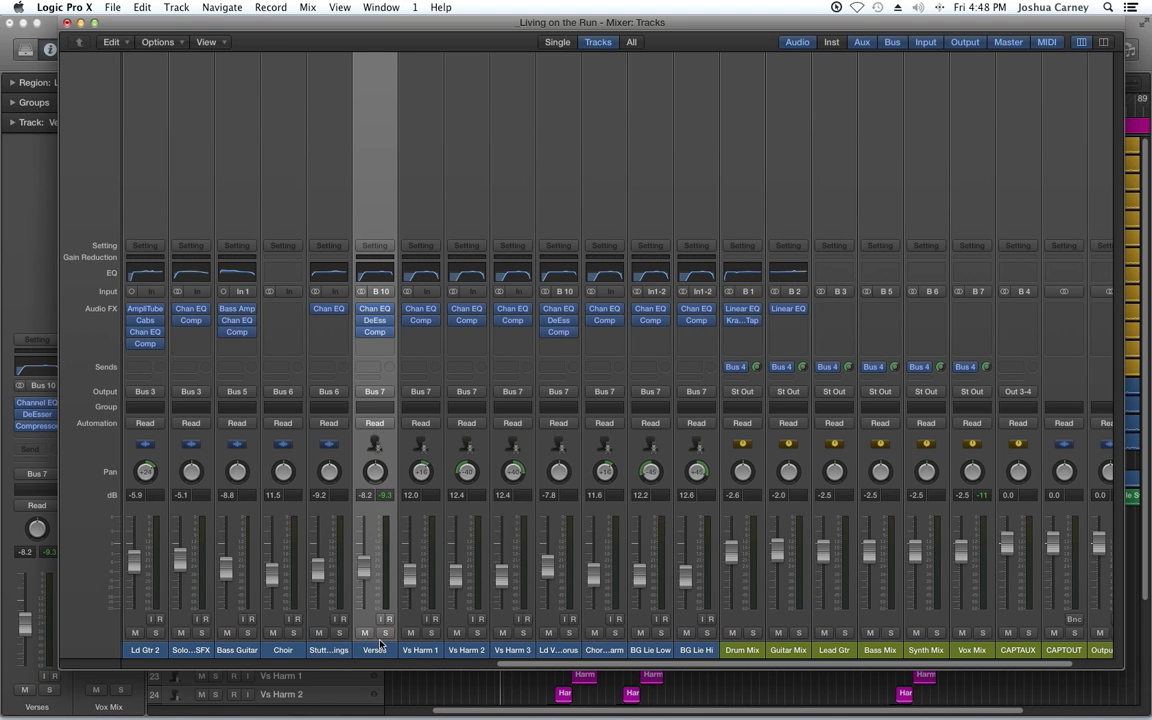
Close the Mixer and set the cycle range to the chorus, bars 33–45.
{"action": "left_click", "coordinate": [67, 25]}
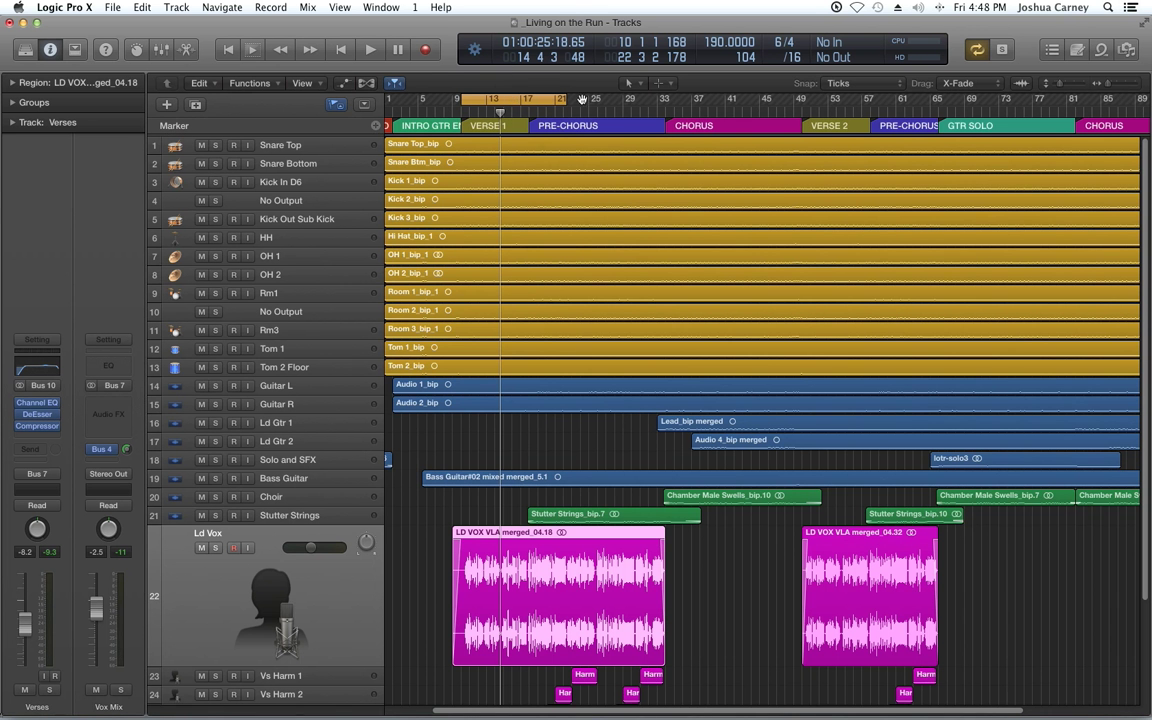
{"action": "left_click_drag", "start_coordinate": [582, 99], "coordinate": [777, 99]}
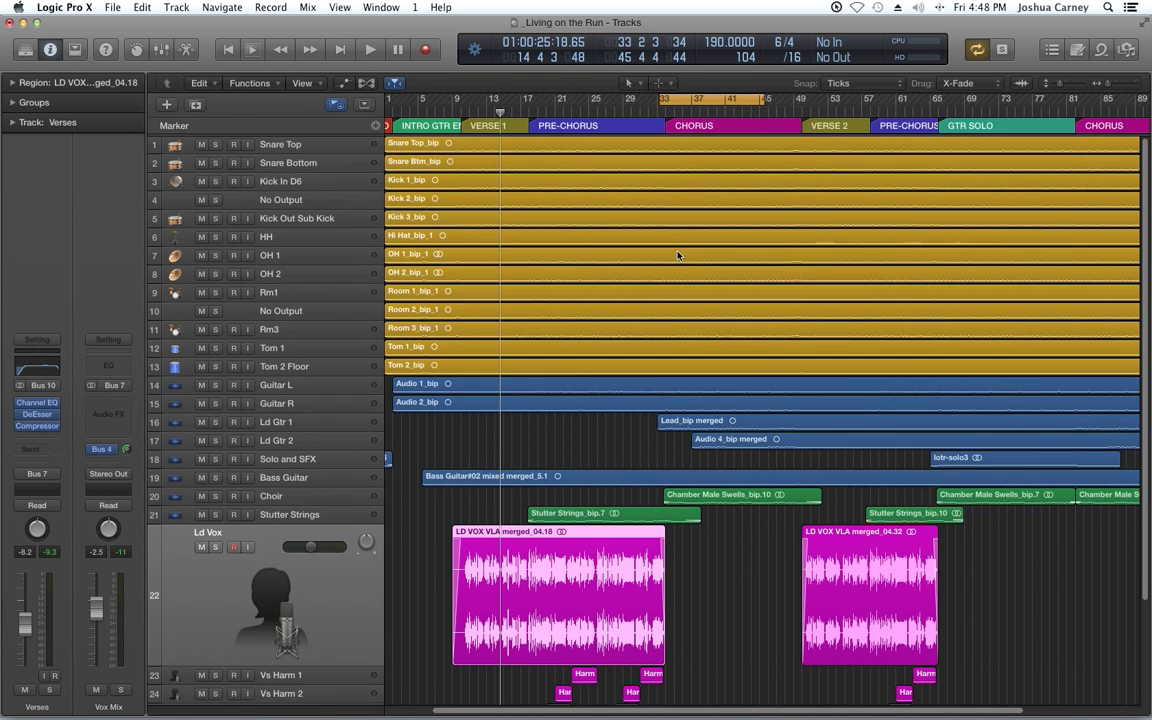
{"action": "scroll", "coordinate": [677, 255], "scroll_direction": "down", "scroll_amount": 5}
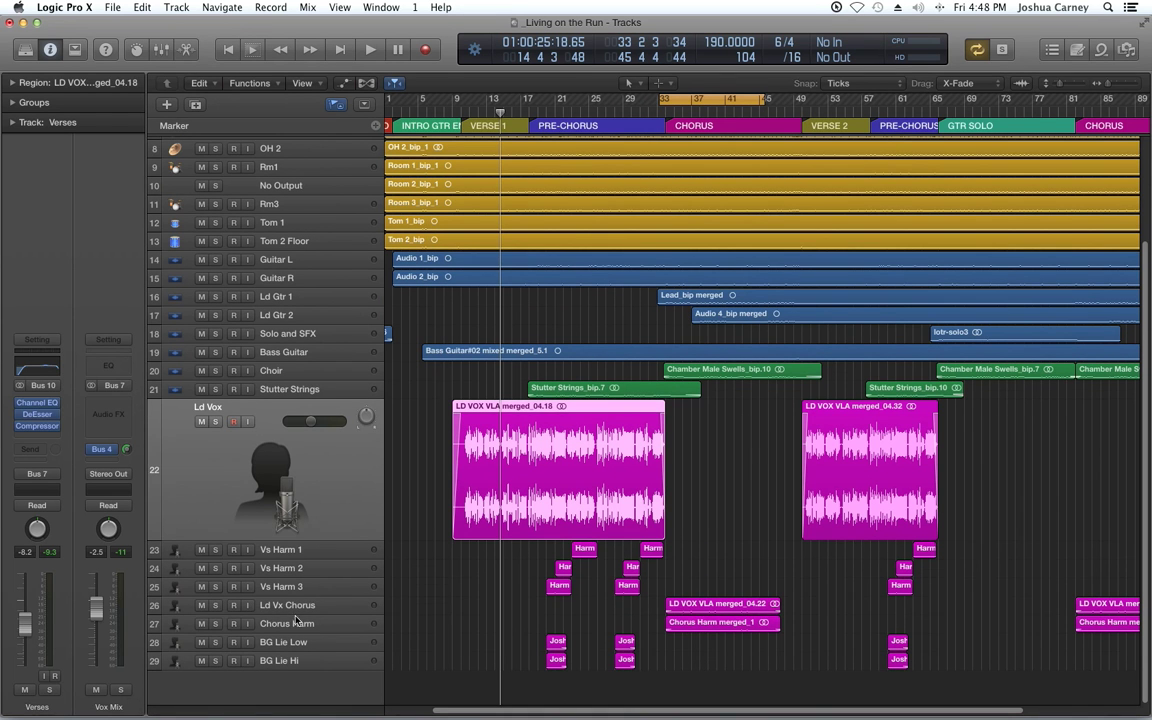
Select and enlarge the Ld Vx Chorus track, then play from the chorus cycle start.
{"action": "left_click", "coordinate": [296, 621]}
{"action": "key", "text": "Up"}
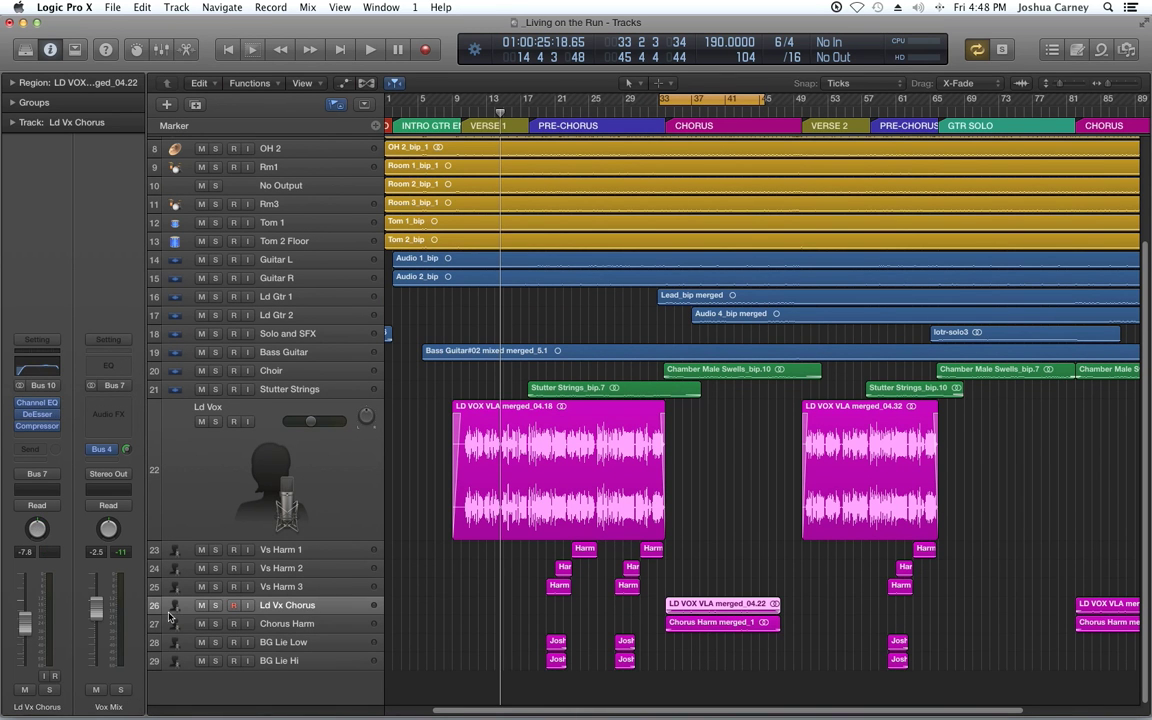
{"action": "key", "text": "y"}
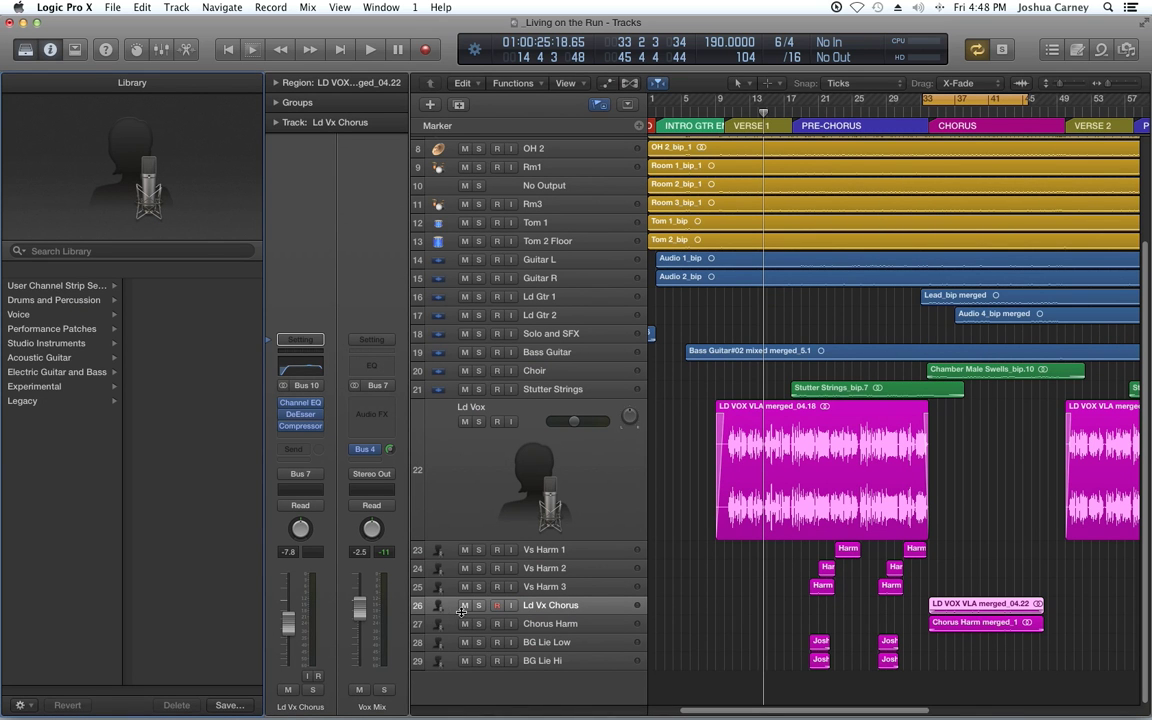
{"action": "key", "text": "ctrl+z"}
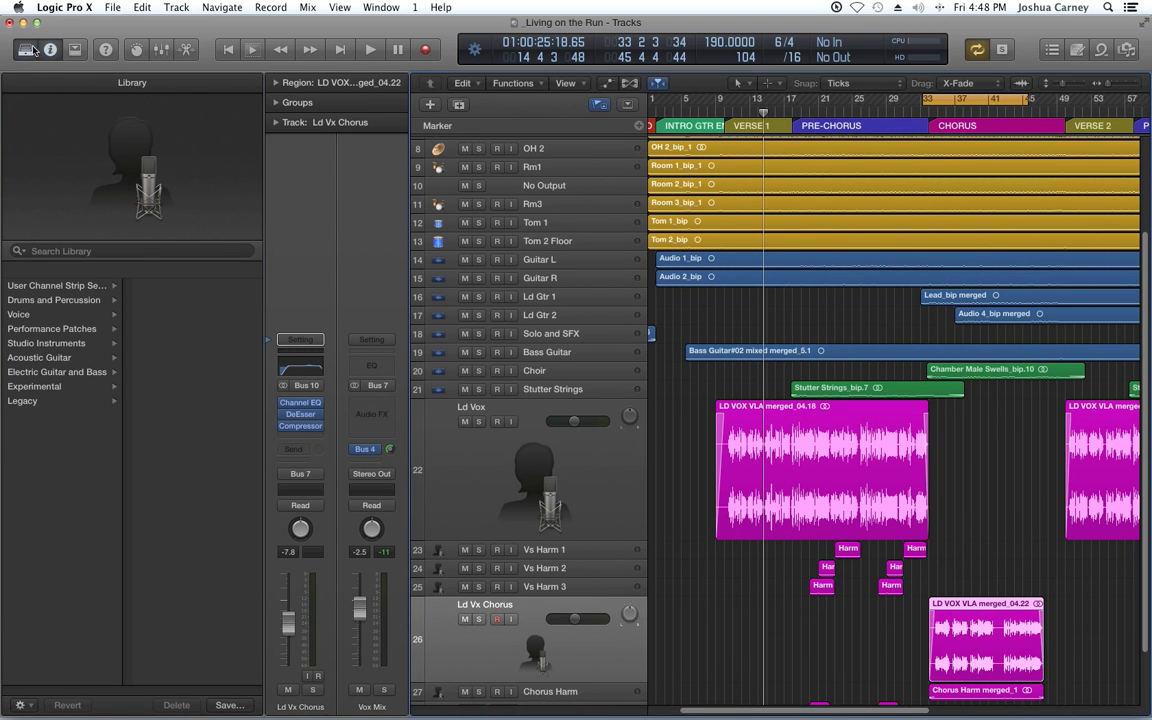
{"action": "left_click", "coordinate": [27, 49]}
{"action": "key", "text": "space"}
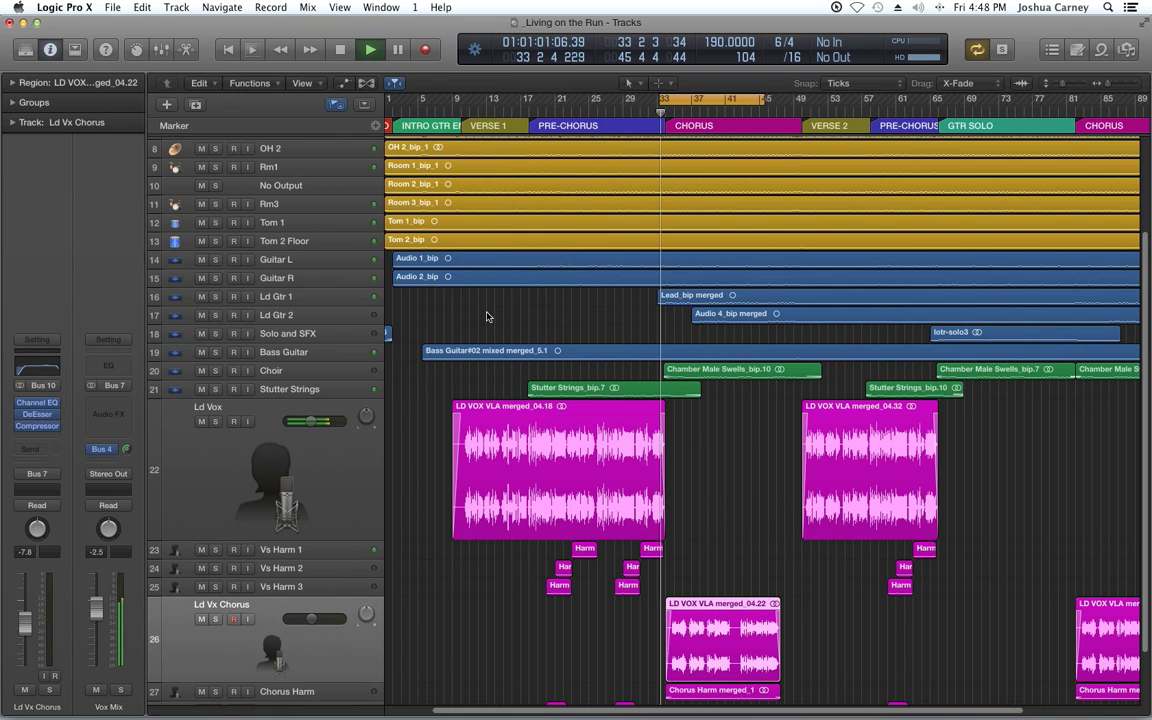